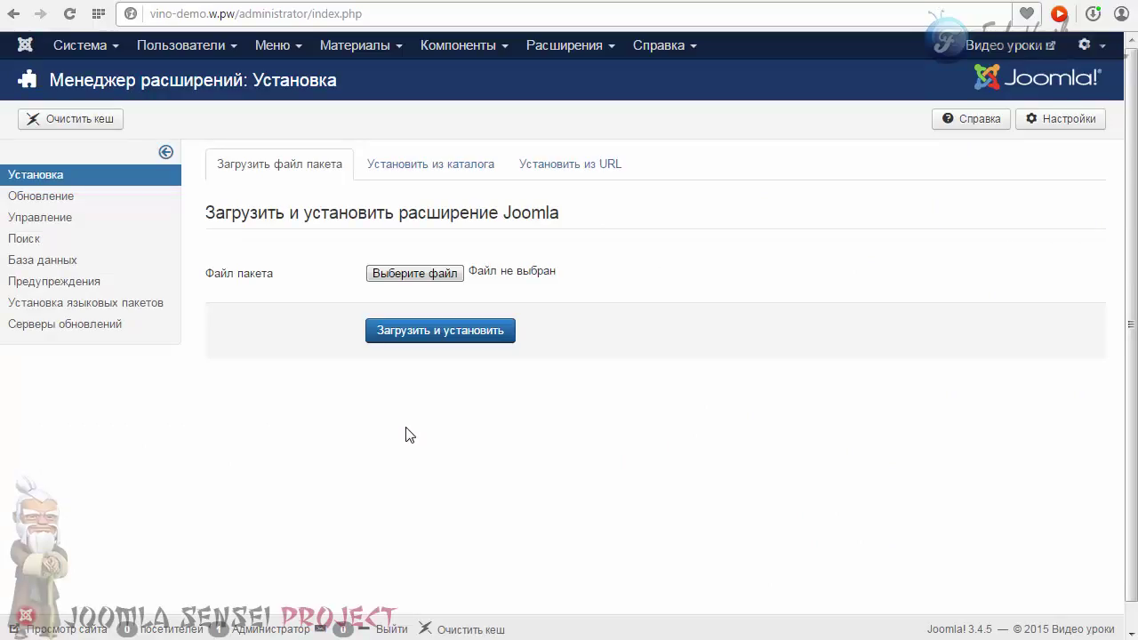
Upload and install the extension package mod_sl_slicebox_v1.0_j30.zip.
click(414, 273)
click(605, 98)
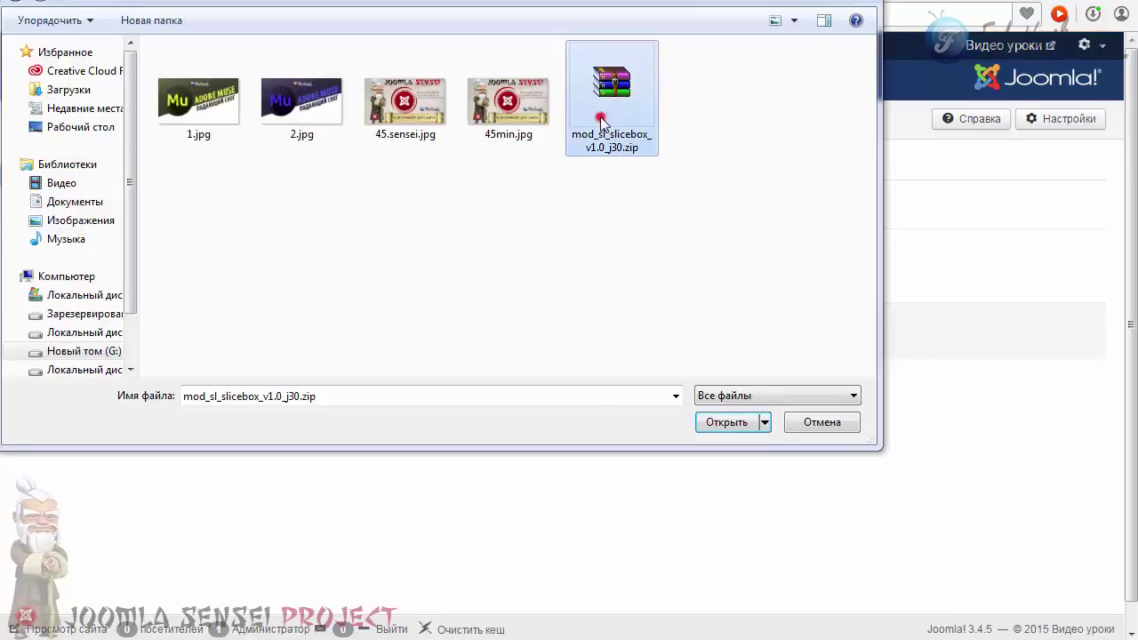
click(714, 421)
click(401, 330)
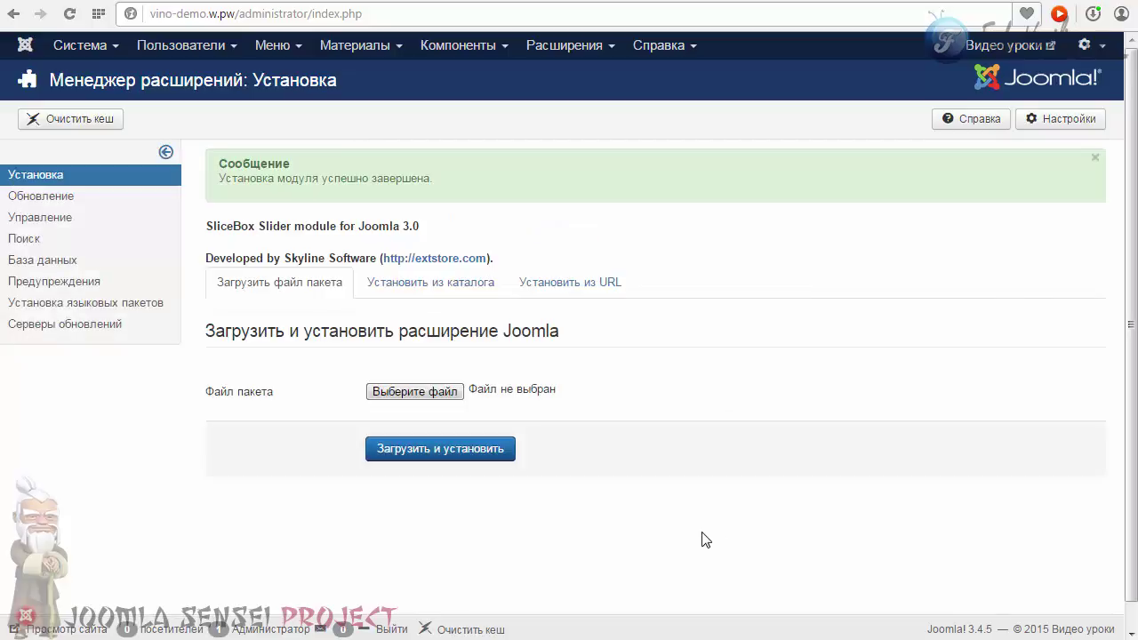
Open the Skyline SliceBox Slider module for editing from the Module Manager.
mouse_move(562, 45)
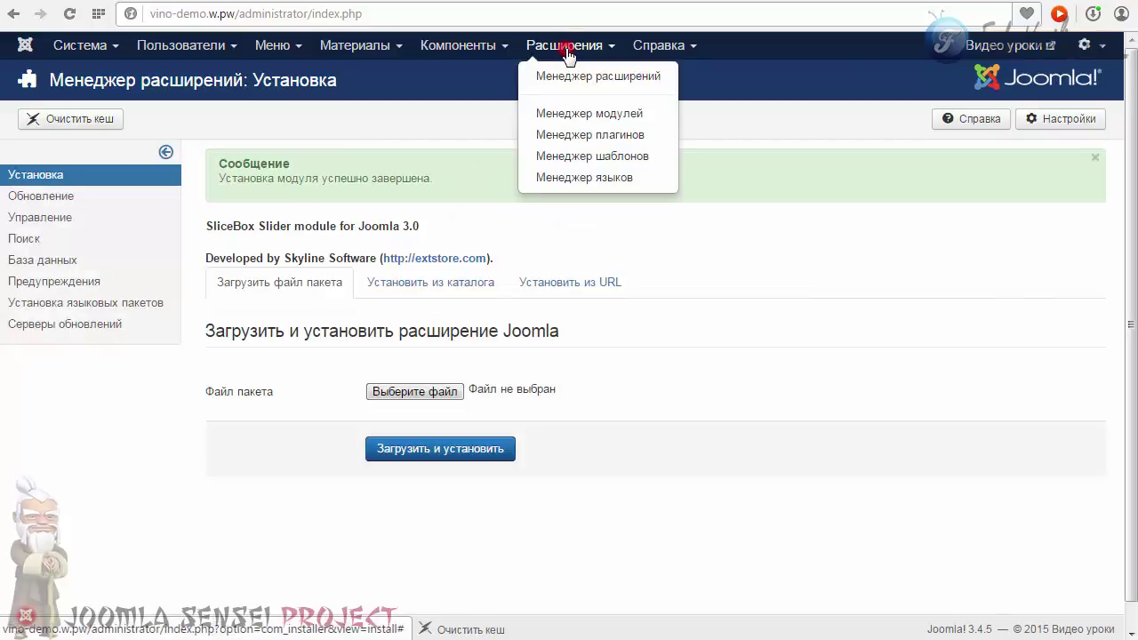
click(578, 118)
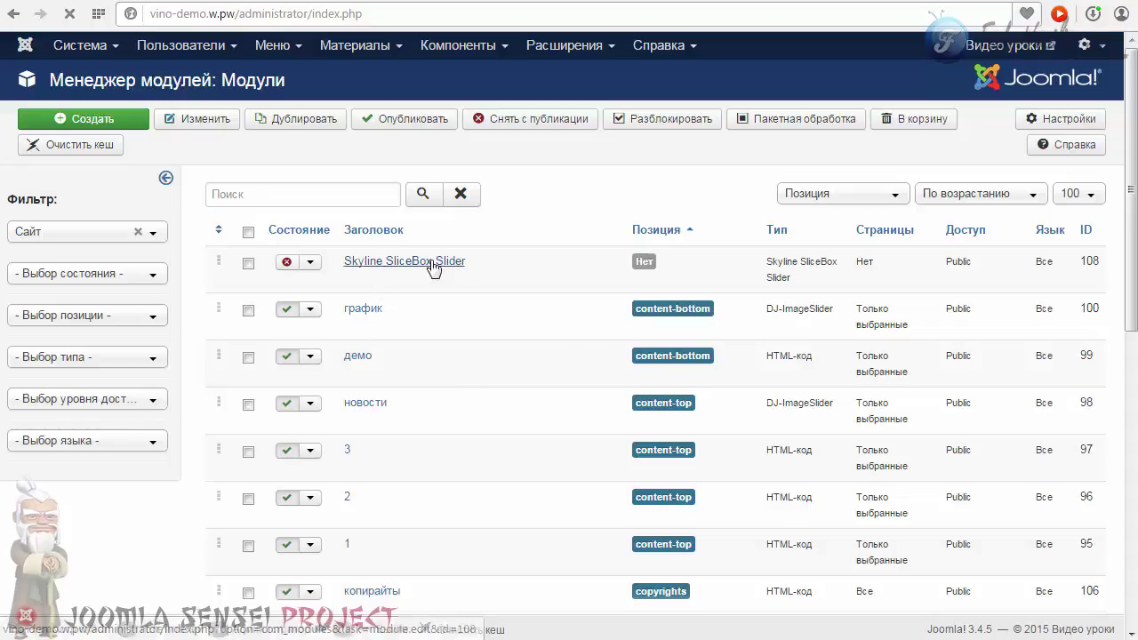
click(432, 265)
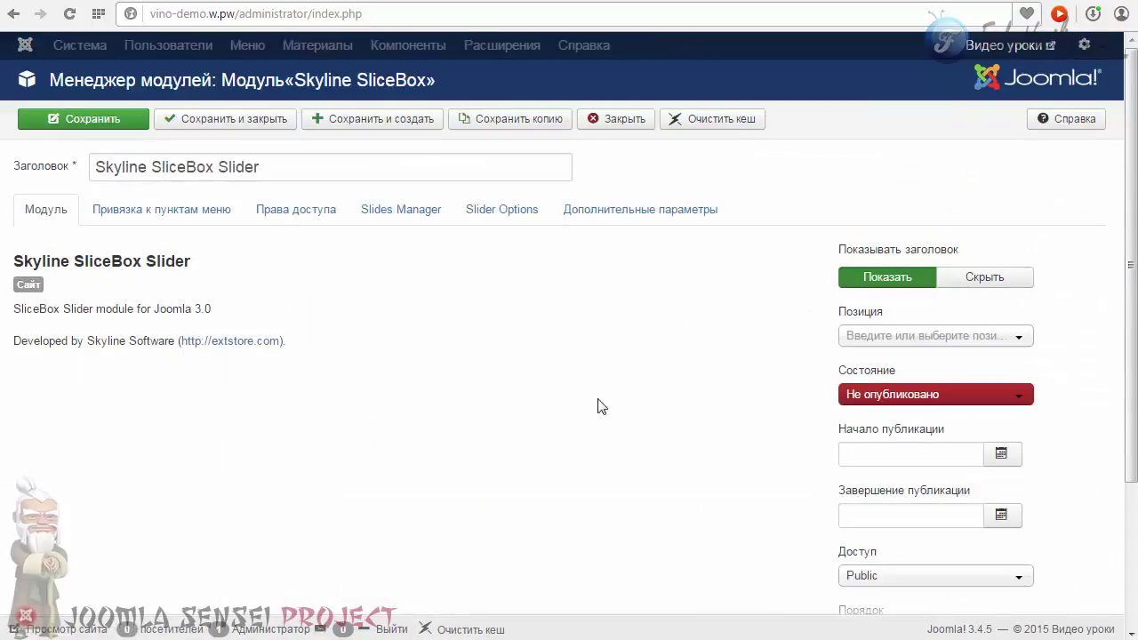
Set the module's state to published (Опубликовано) and hide its title.
click(885, 396)
click(894, 409)
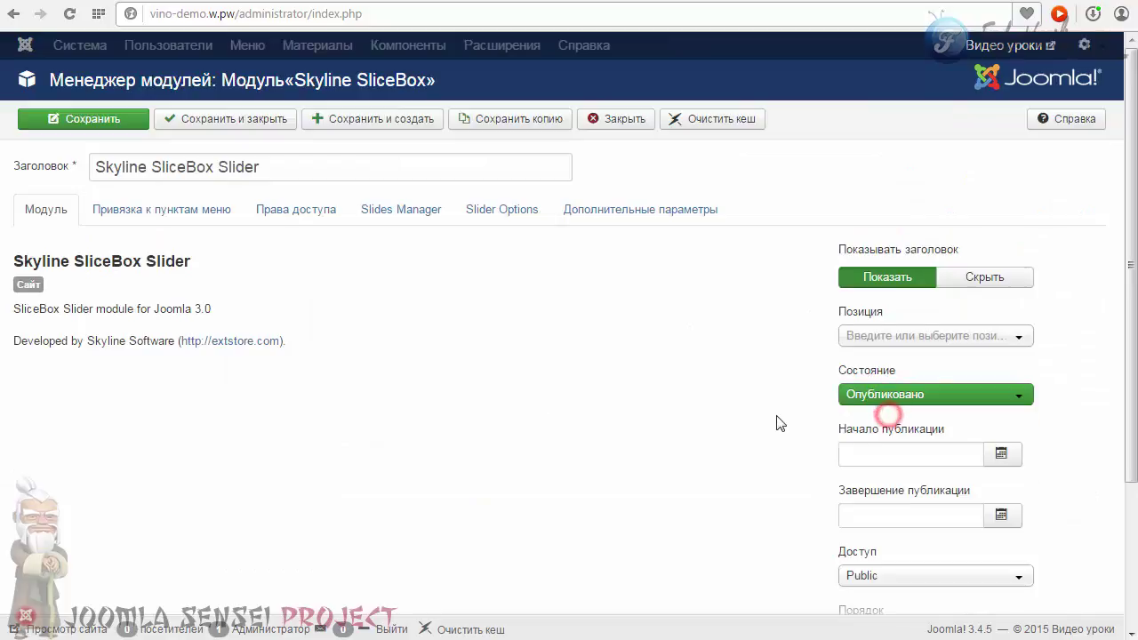
click(983, 278)
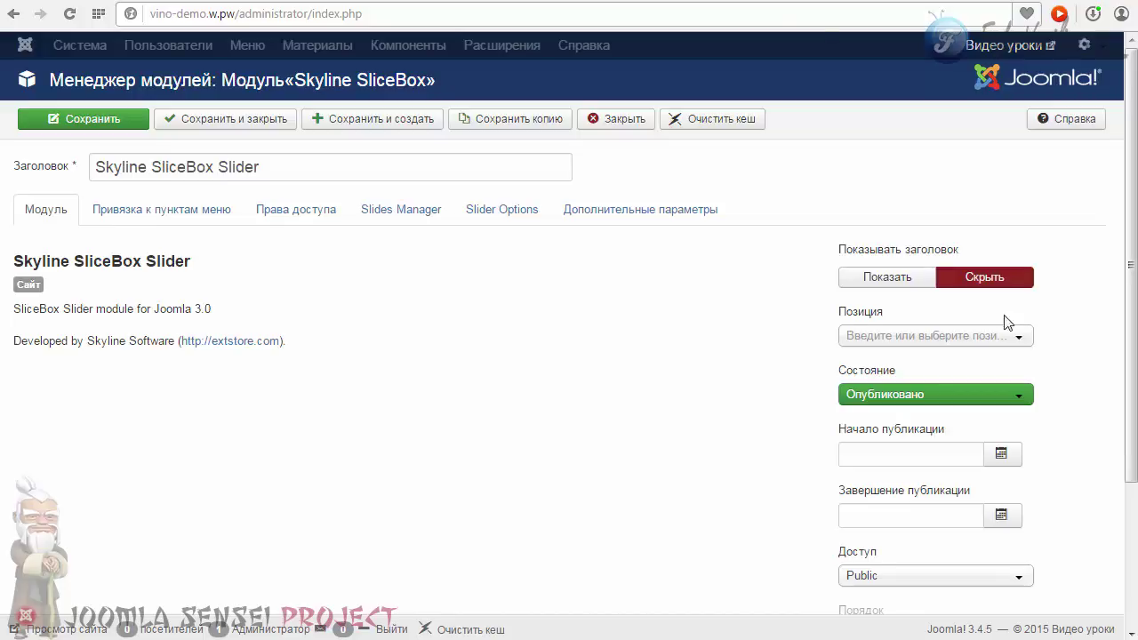
Assign the module to the Protostar template position Banner [banner].
click(715, 1)
click(711, 1)
click(1018, 343)
drag(1022, 399, 1021, 511)
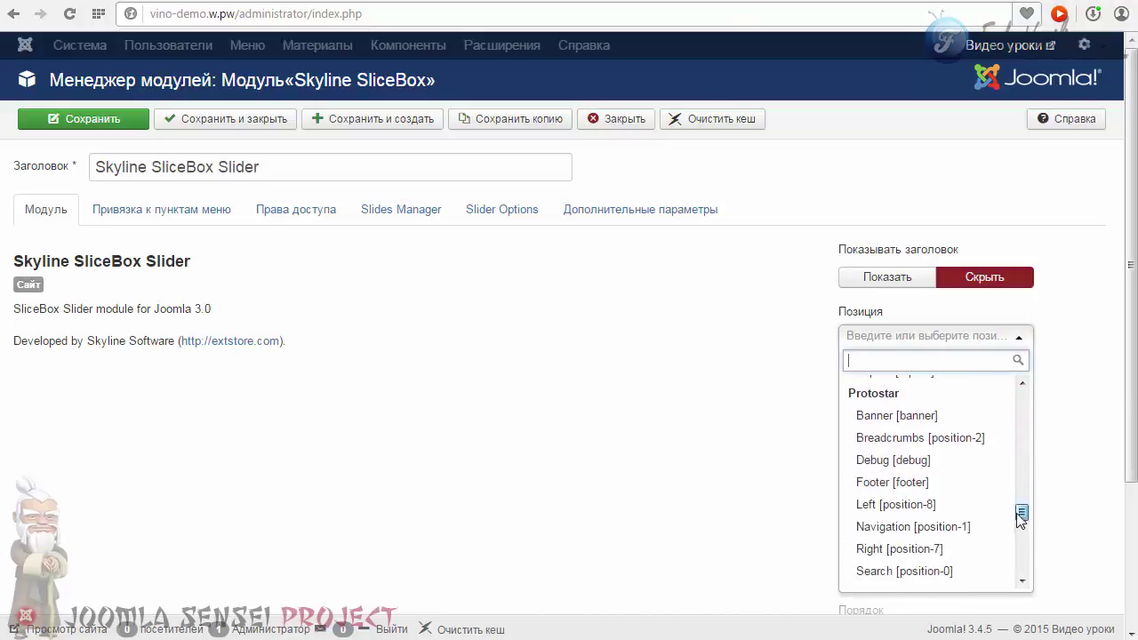
click(876, 422)
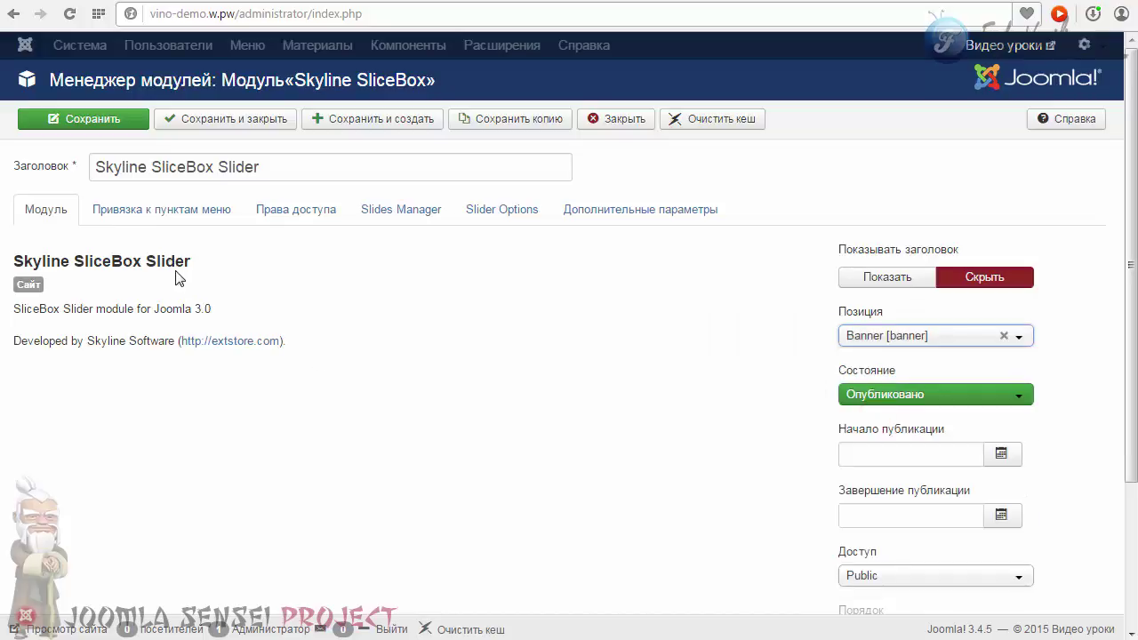
Set the module's menu assignment to all pages (На всех страницах).
click(122, 213)
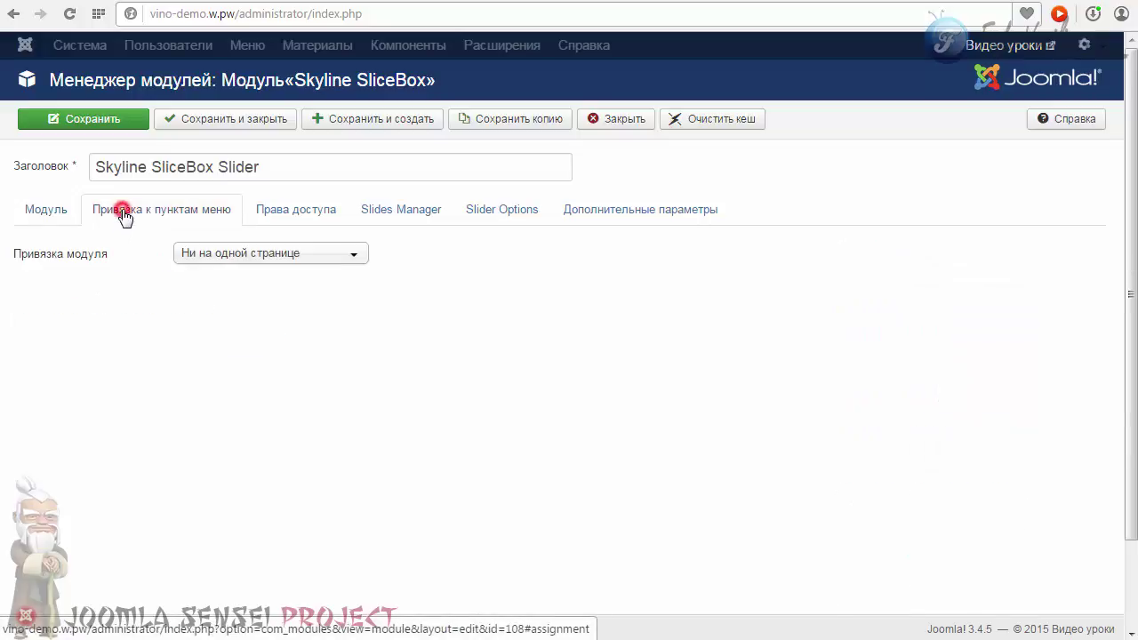
click(218, 256)
click(209, 282)
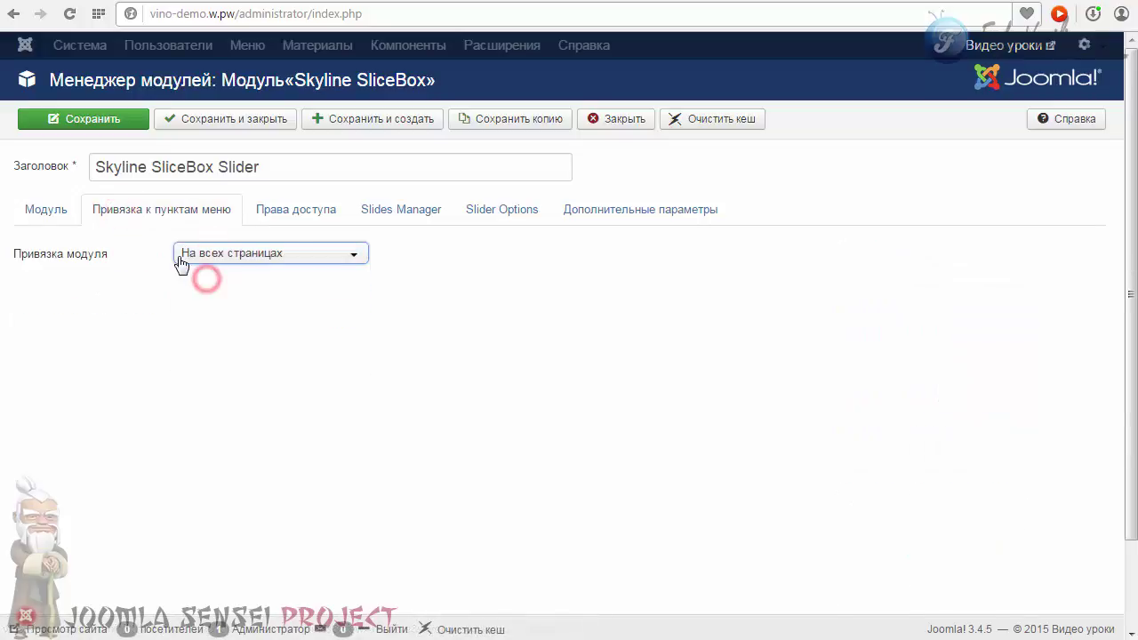
Look over the module's access permissions and add a first slide in the Slides Manager.
click(327, 220)
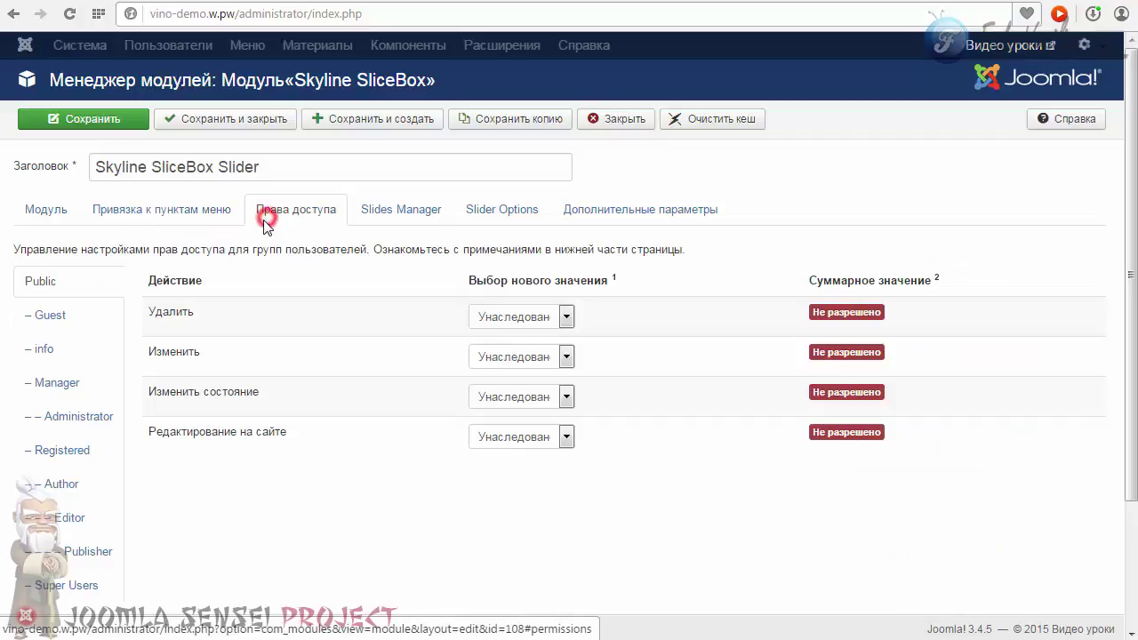
click(392, 224)
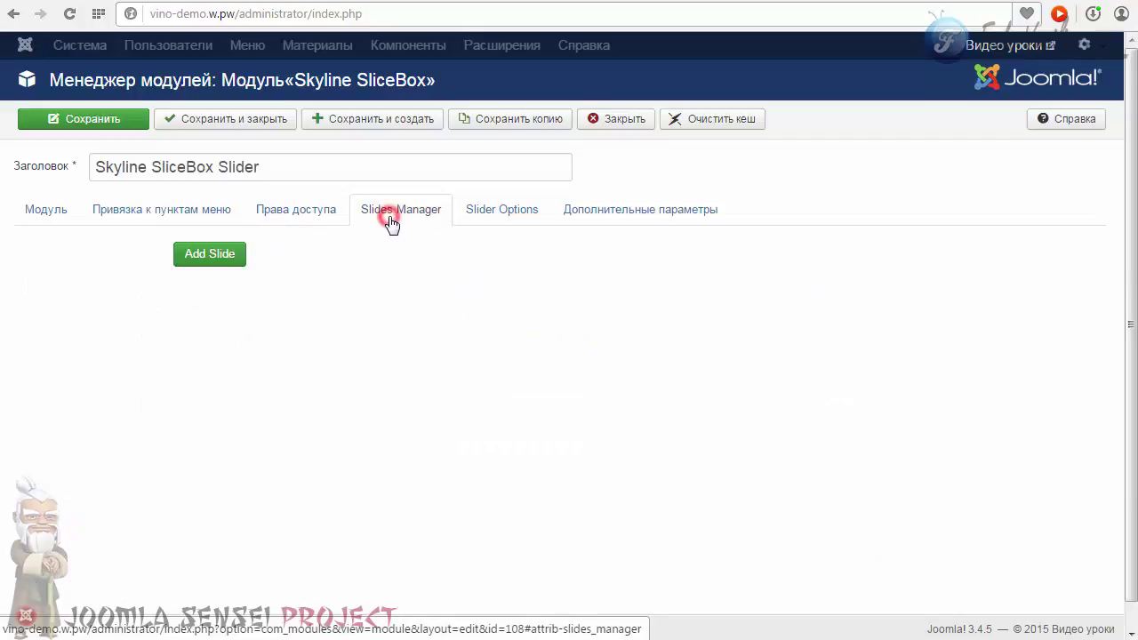
click(204, 267)
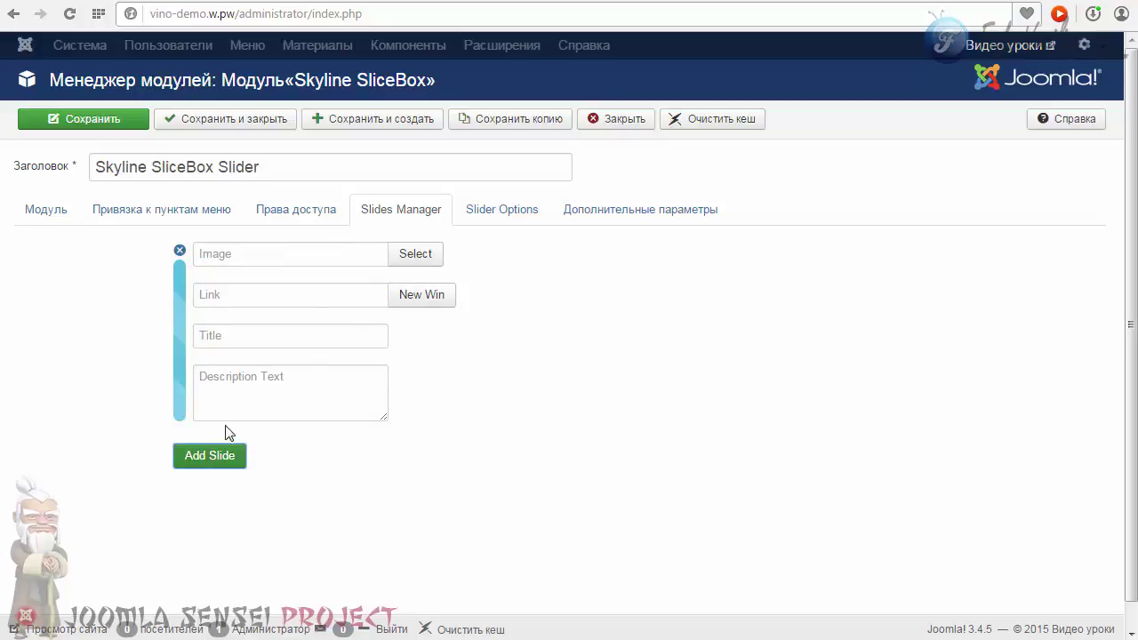
Upload the pictures 1.jpg and 2.jpg through the first slide's image selector.
click(413, 266)
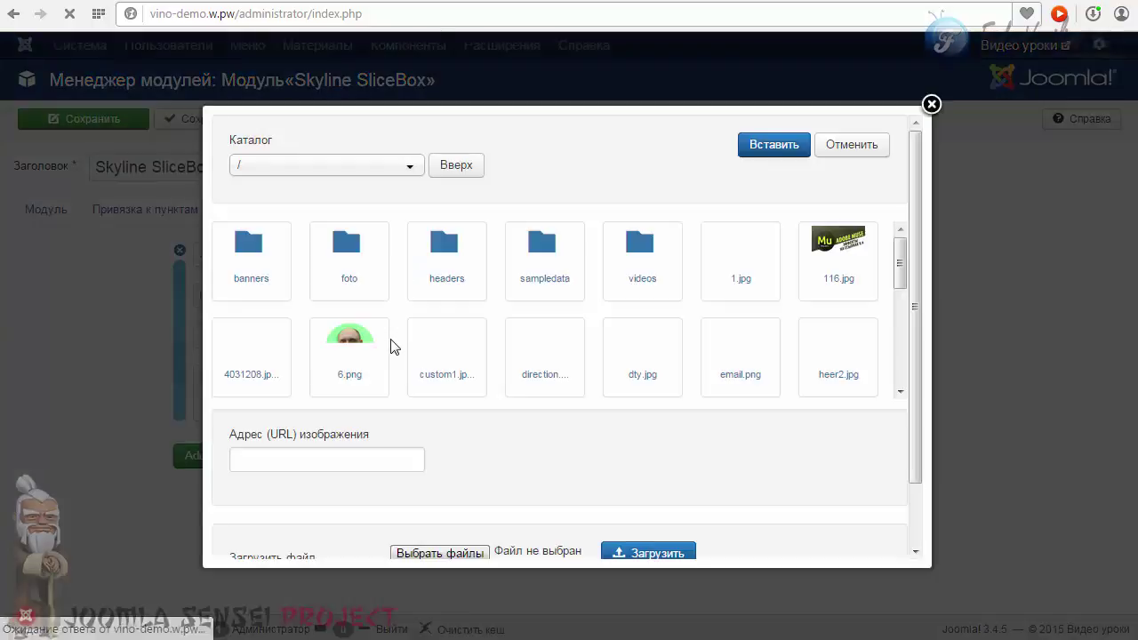
scroll(471, 342, down, 1)
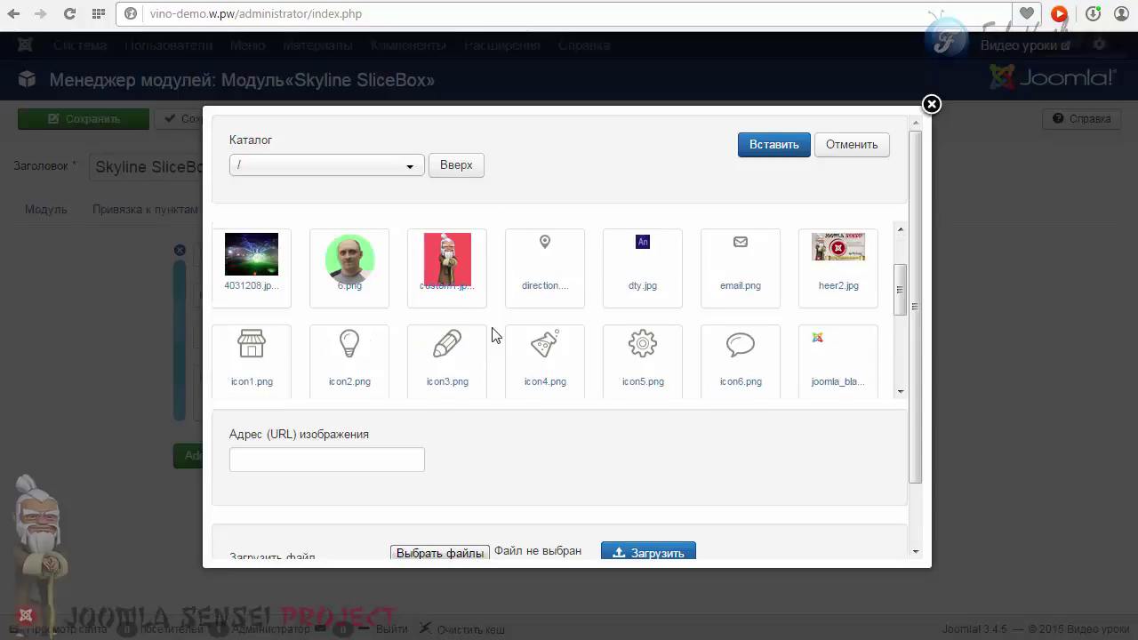
scroll(491, 427, down, 1)
click(418, 479)
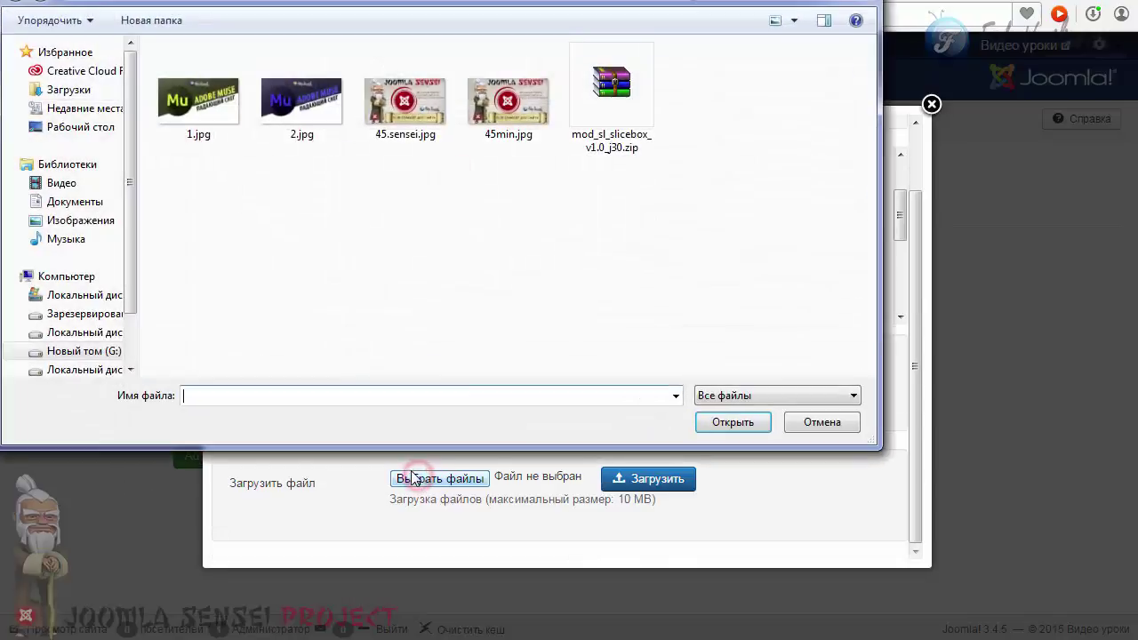
drag(332, 197, 149, 79)
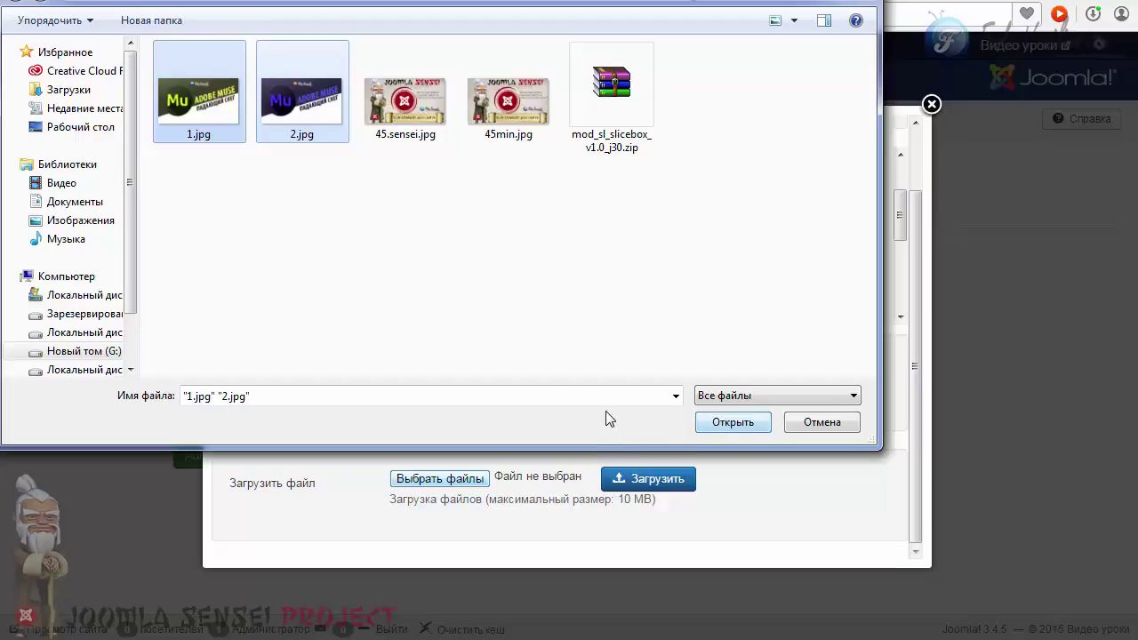
click(733, 422)
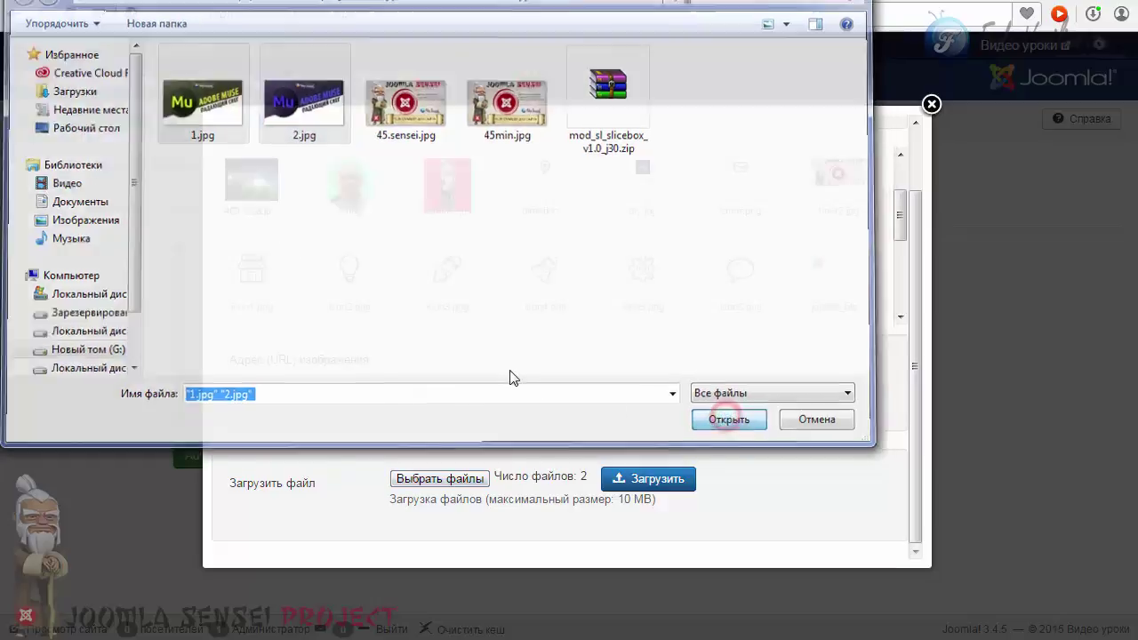
click(641, 481)
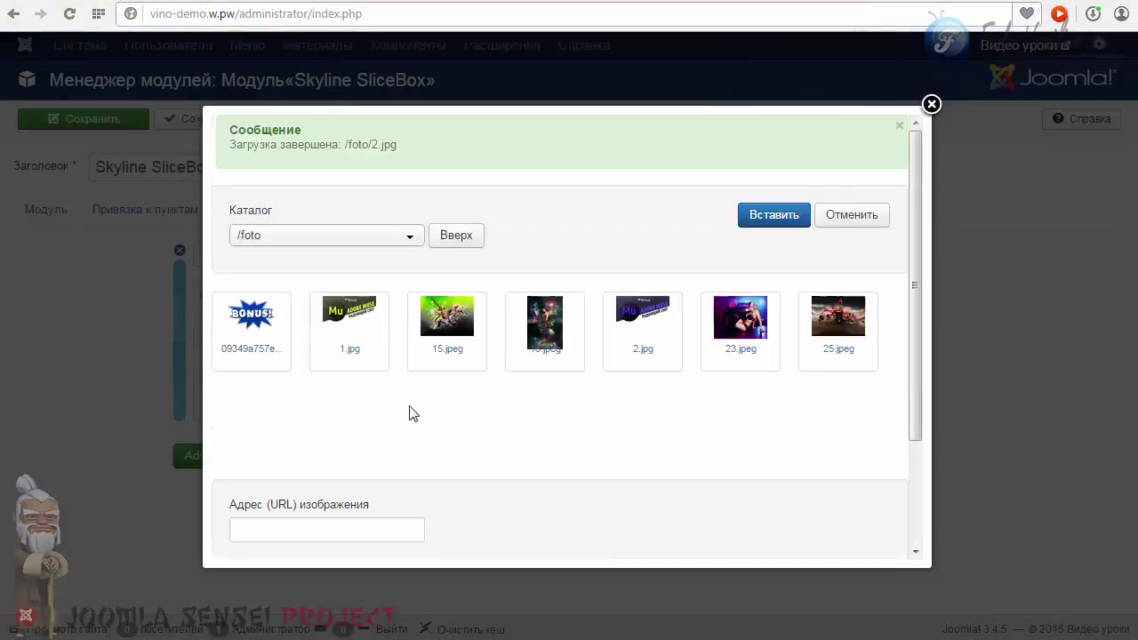
Use images/foto/1.jpg as the first slide's image and paste the copied joomla-templates page address as its link, opening in a new window.
click(343, 316)
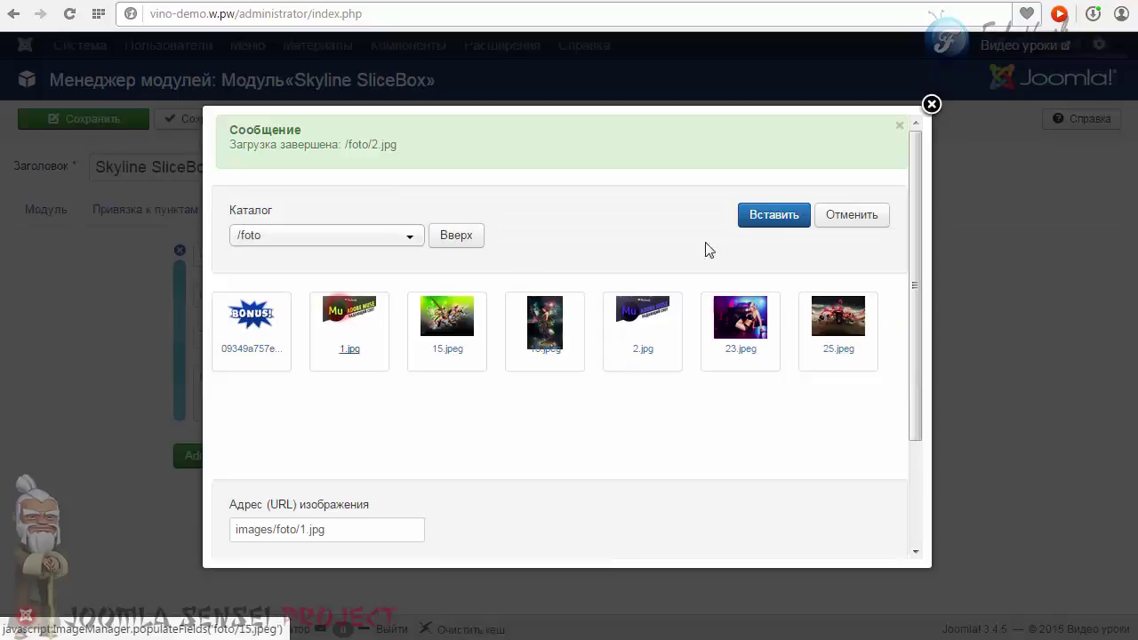
click(763, 215)
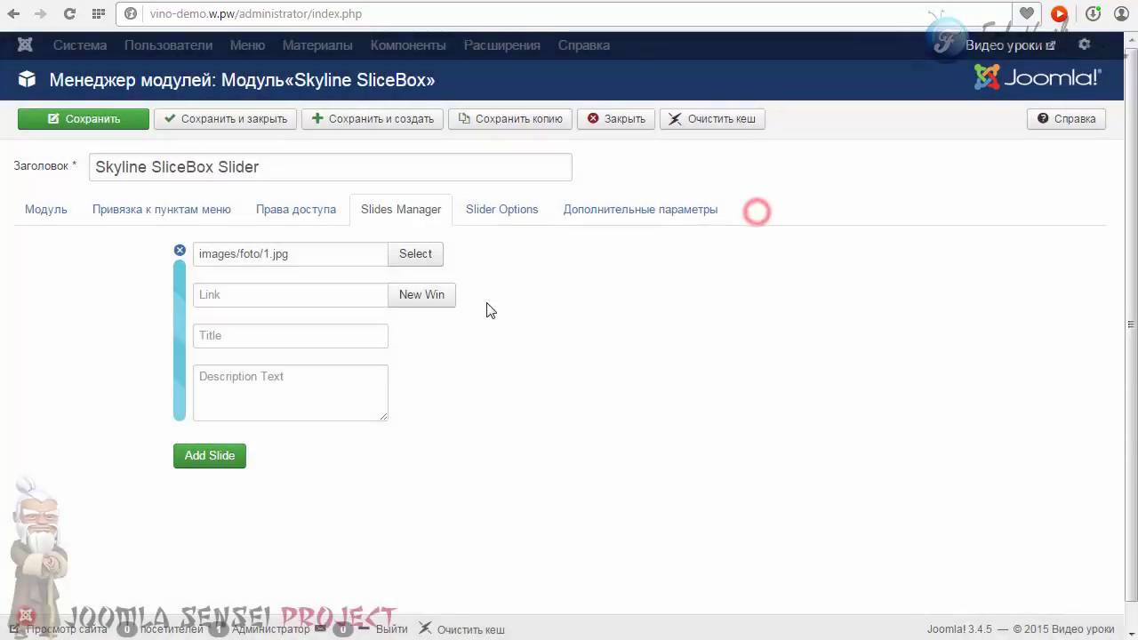
right_click(229, 301)
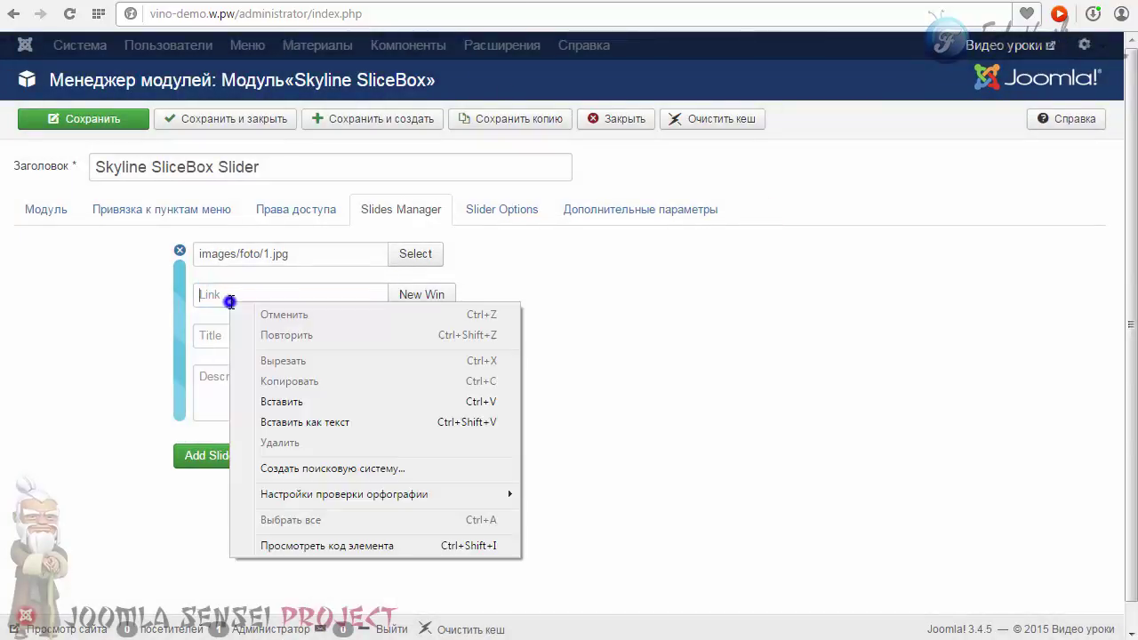
click(278, 401)
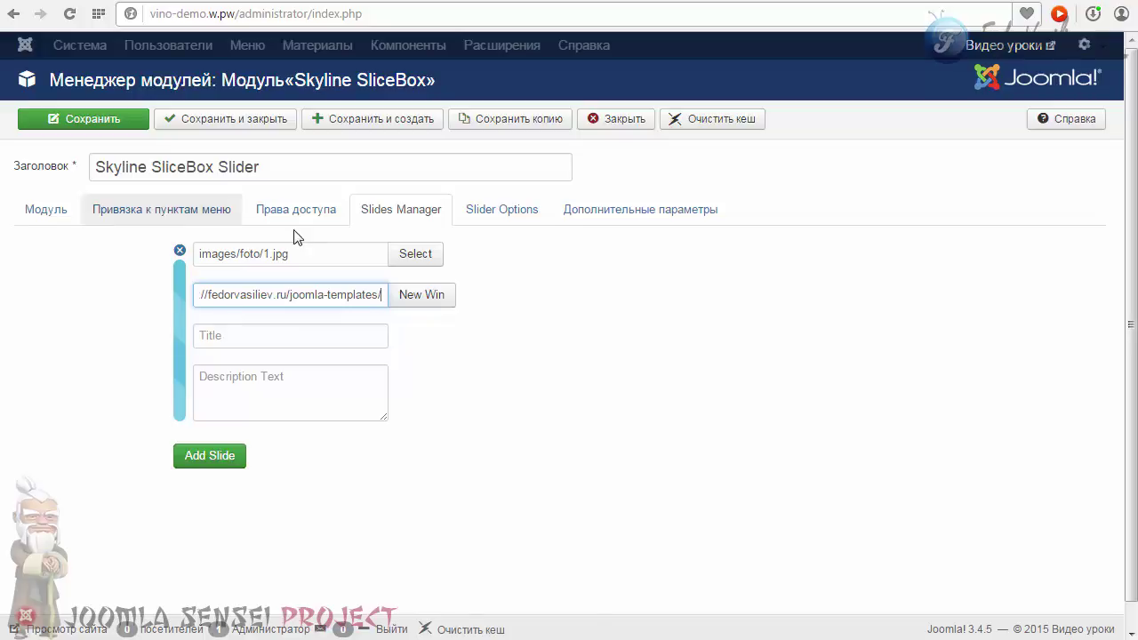
click(416, 296)
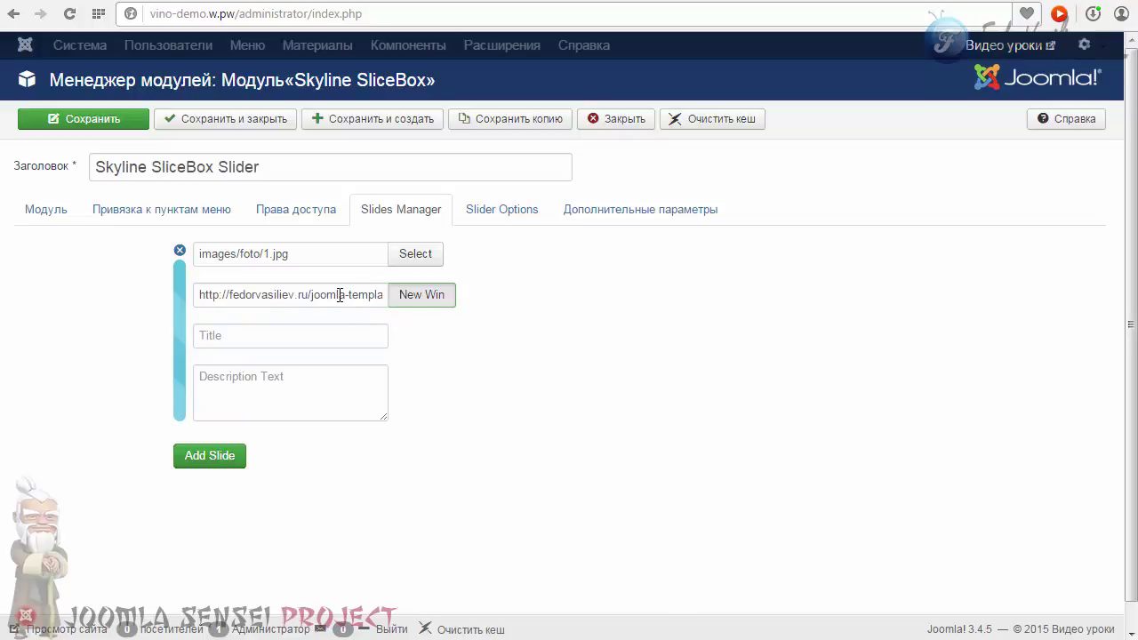
click(419, 307)
click(423, 304)
click(234, 338)
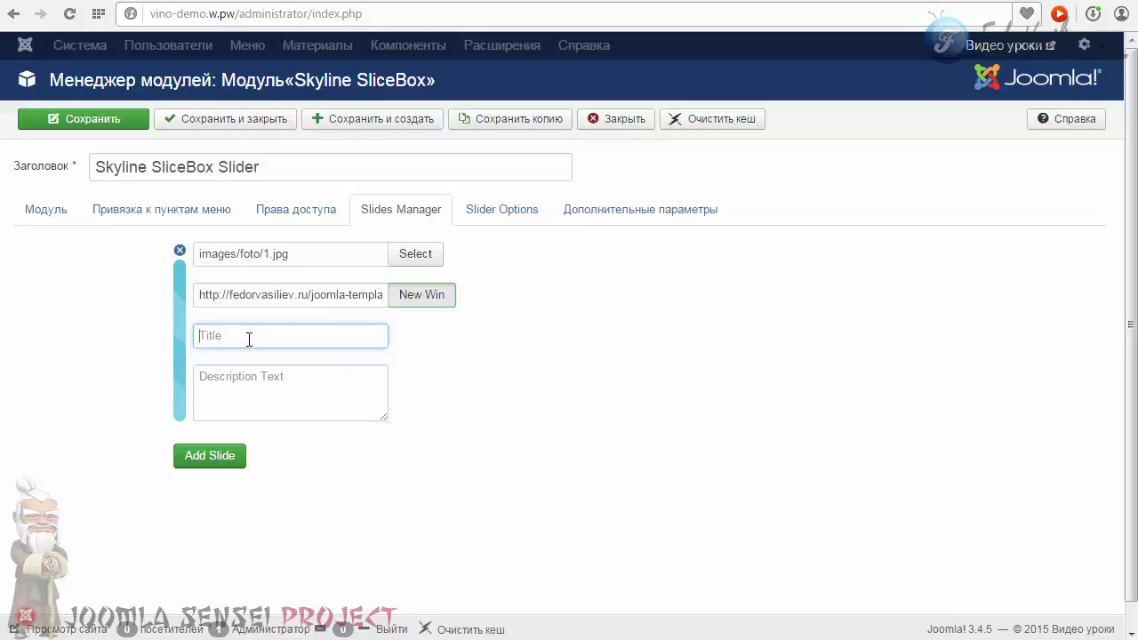
click(226, 385)
click(301, 375)
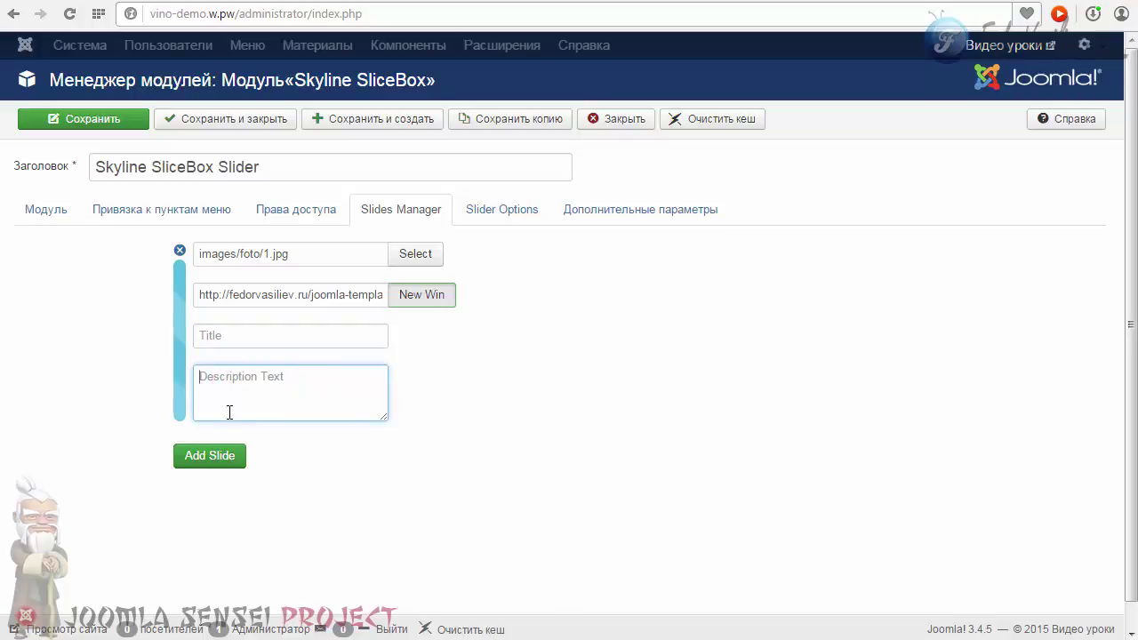
click(214, 335)
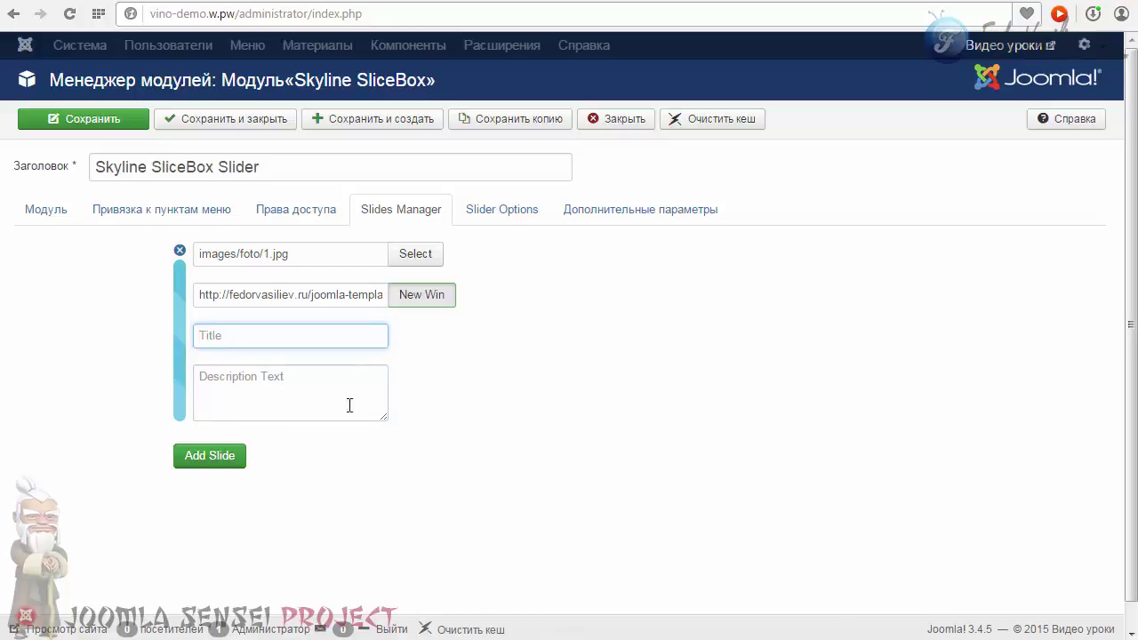
Add a second slide that uses images/foto/2.jpg as its image.
click(202, 457)
scroll(120, 453, down, 1)
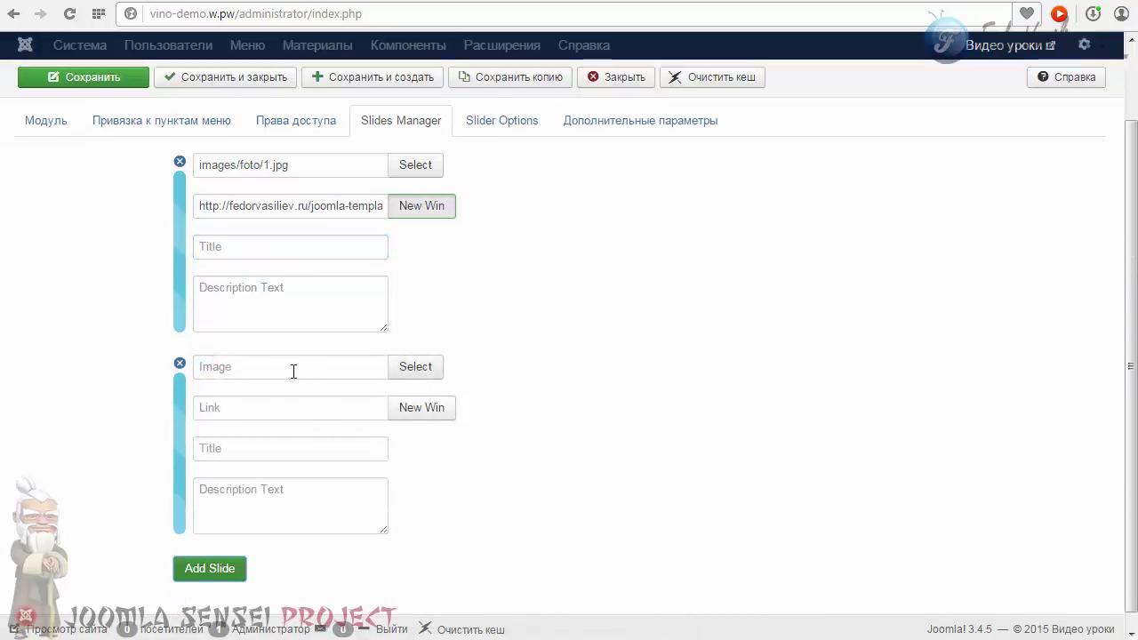
click(411, 376)
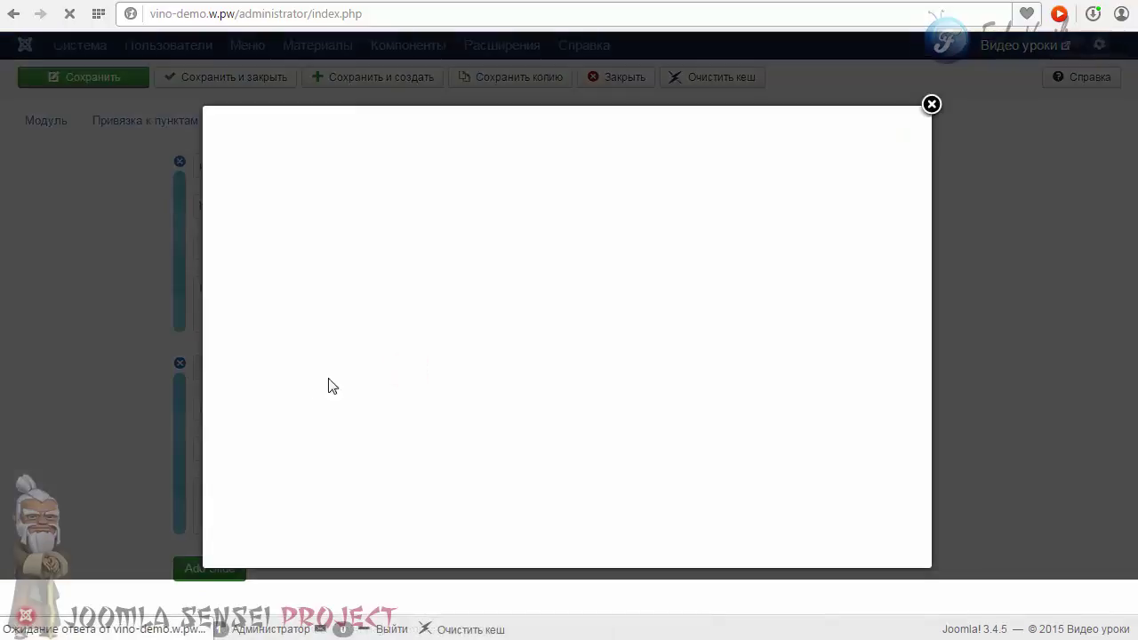
click(655, 253)
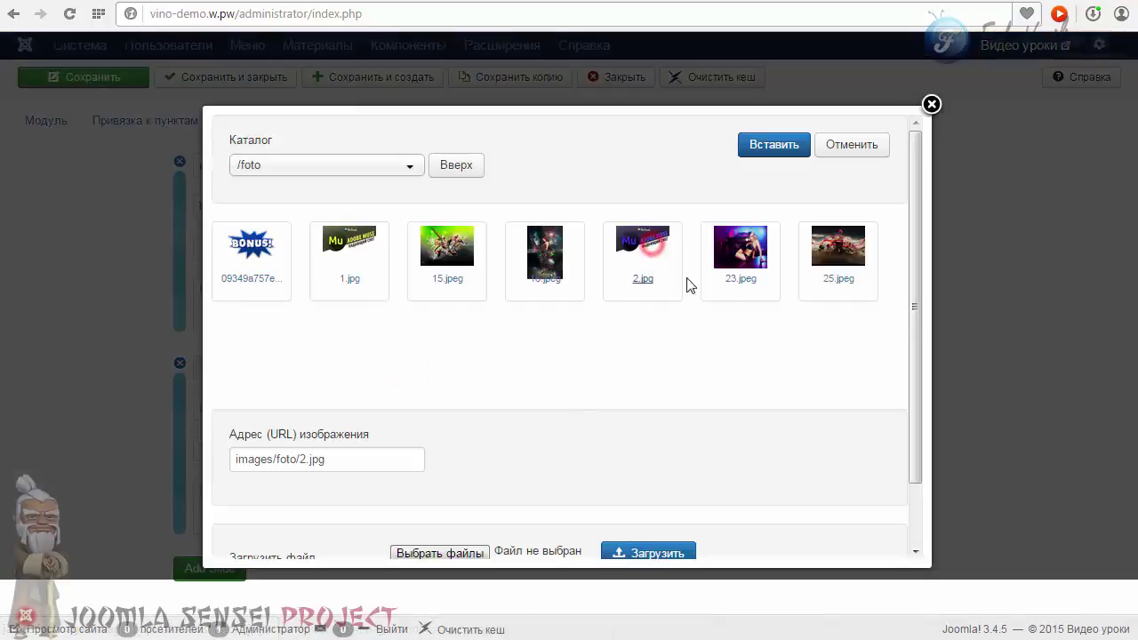
click(773, 144)
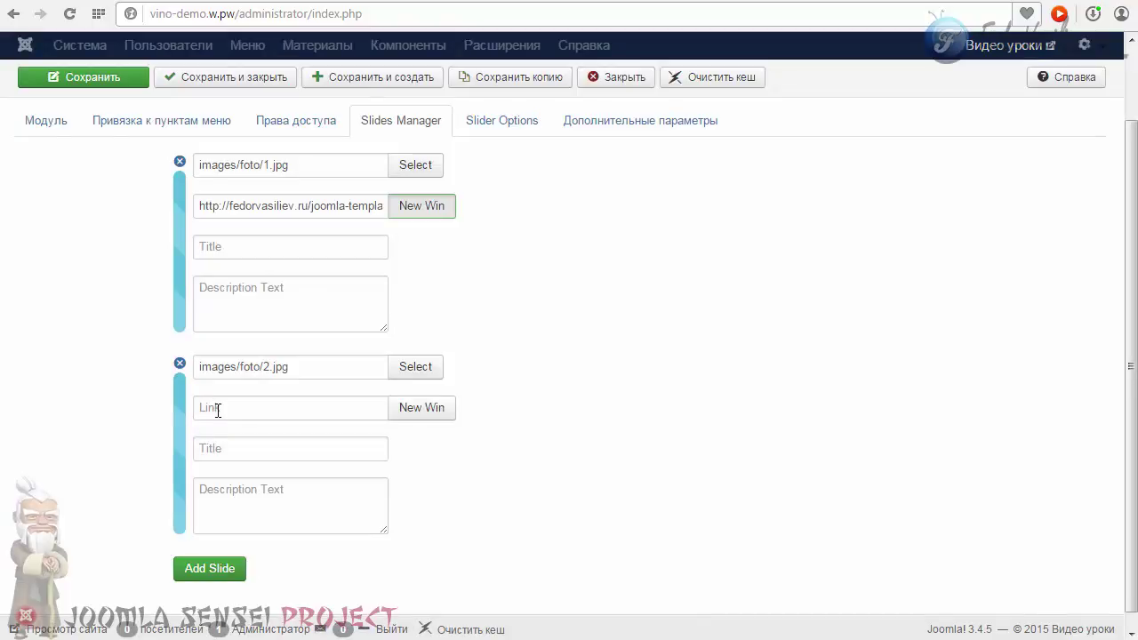
Add a third, empty slide entry below the second one, leaving the second slide's link blank.
click(217, 410)
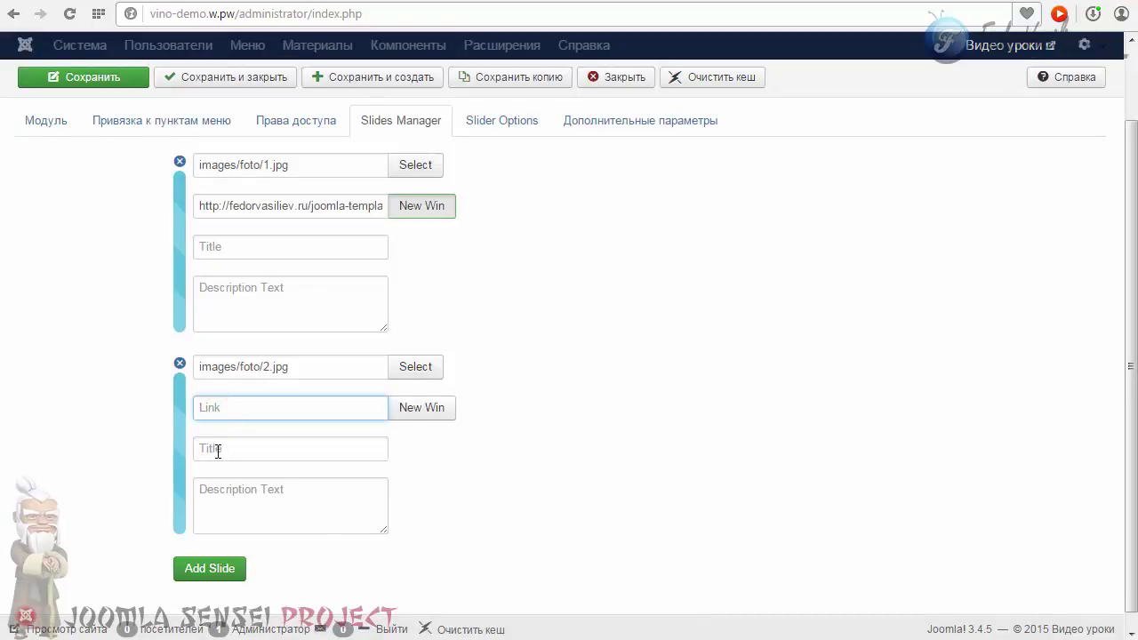
scroll(320, 419, down, 1)
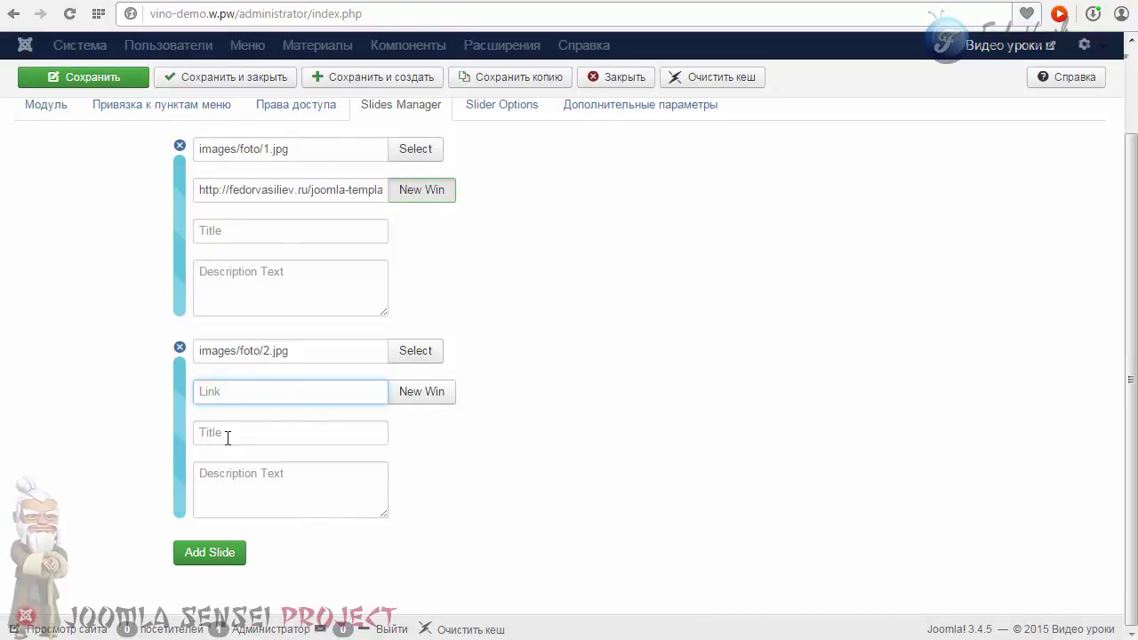
click(210, 553)
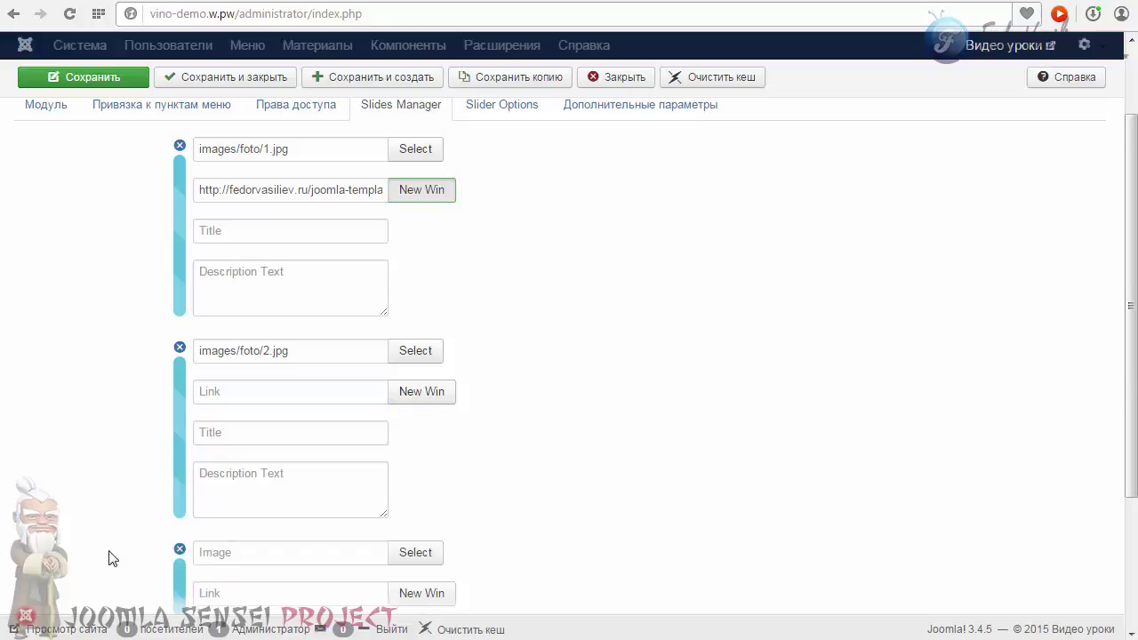
Add a fourth, empty slide entry below the third one.
scroll(138, 527, down, 3)
click(221, 565)
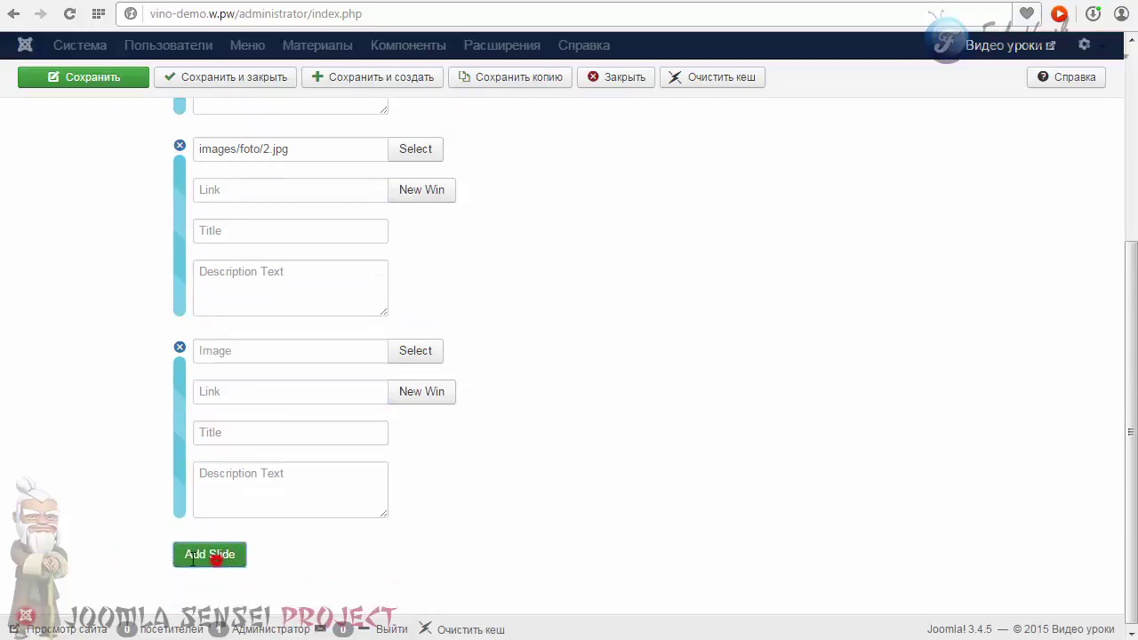
scroll(109, 538, down, 3)
scroll(221, 457, up, 5)
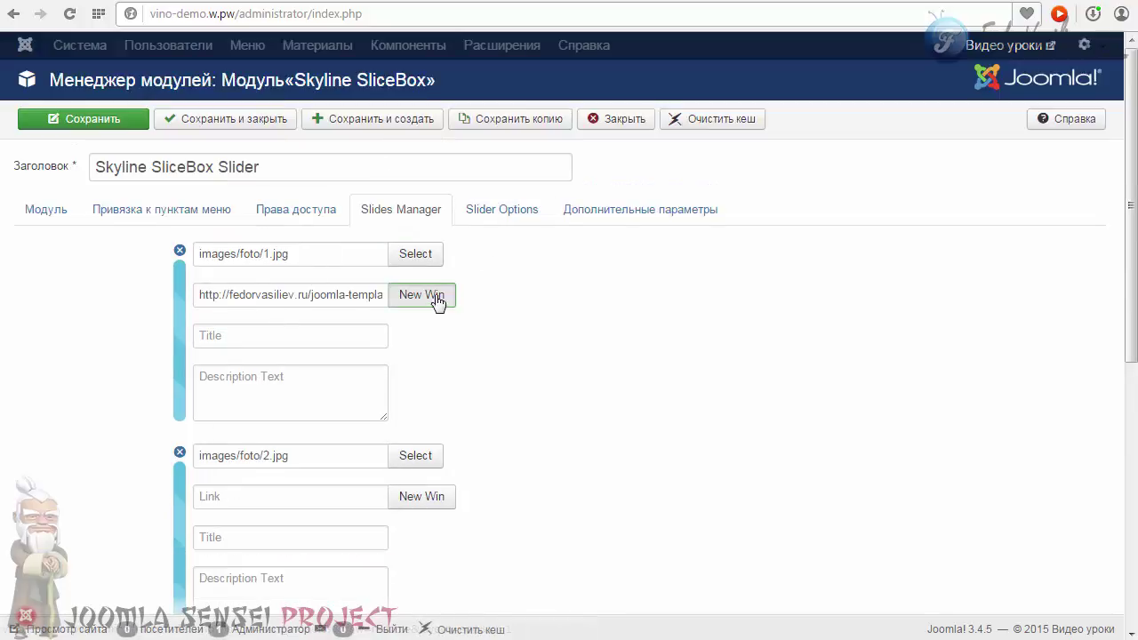
Try the Vertical and Horizontal values for Orientation in the slider options, and set it back to Random.
click(489, 214)
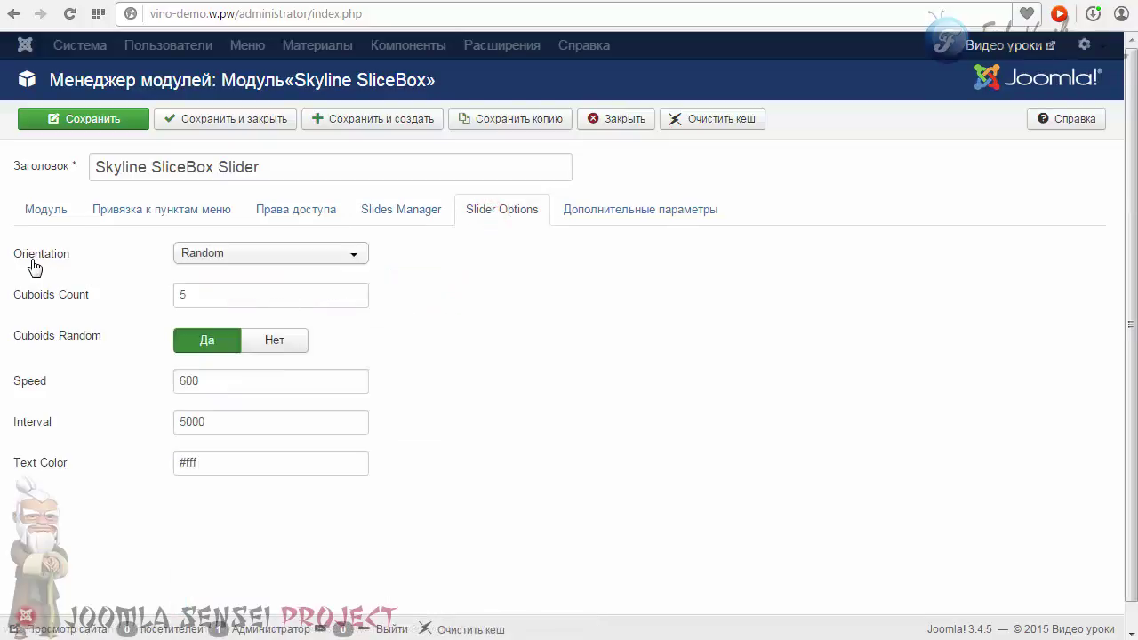
click(191, 259)
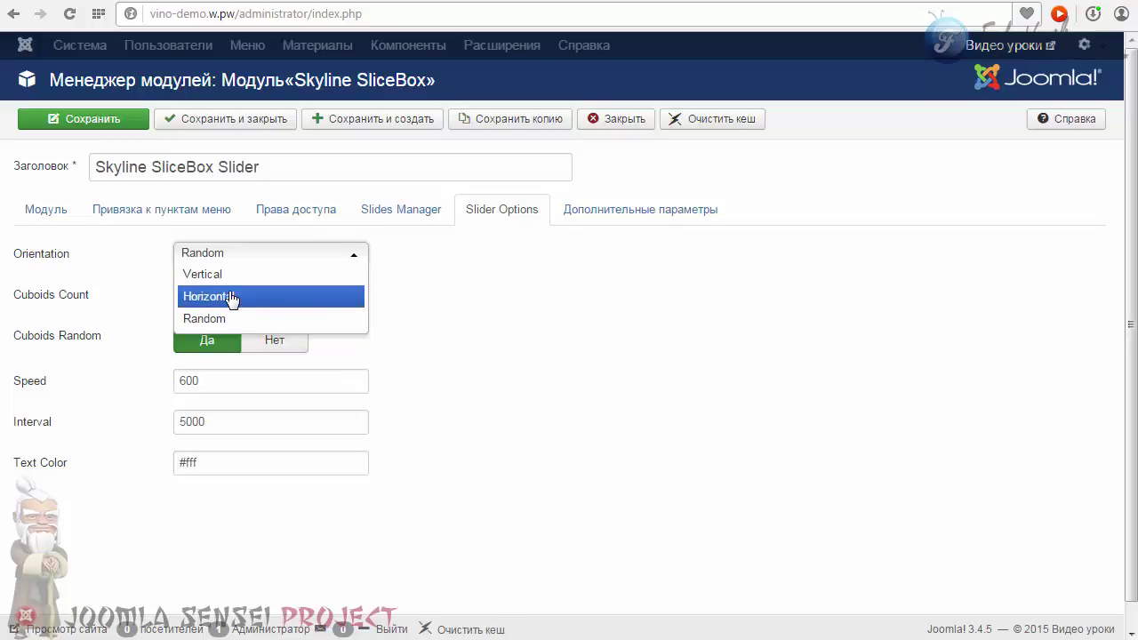
click(596, 333)
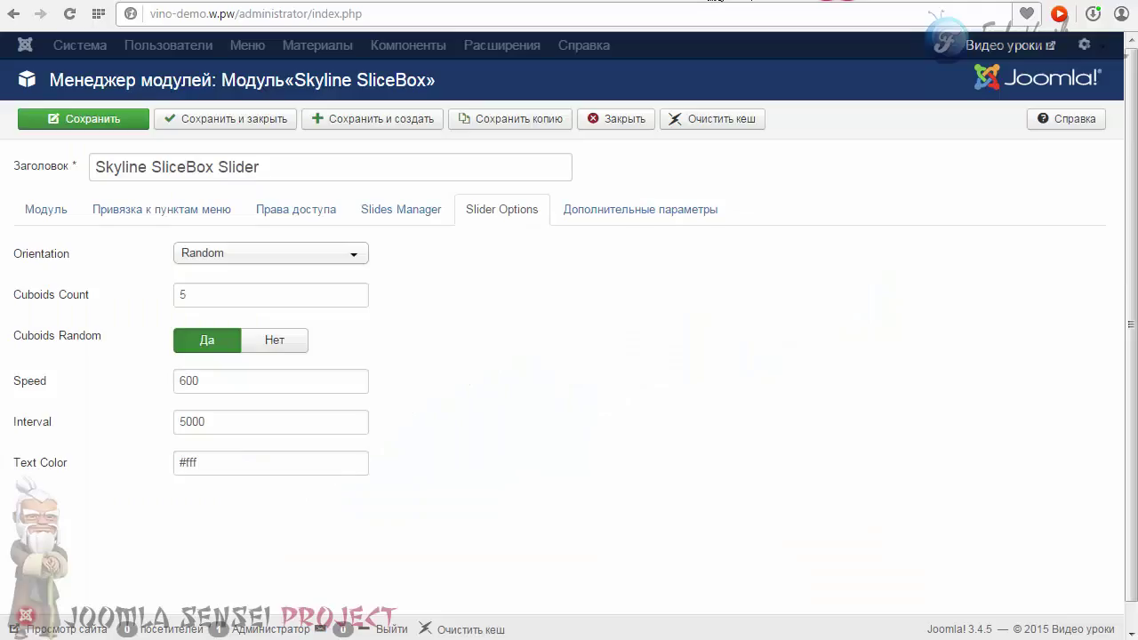
click(291, 253)
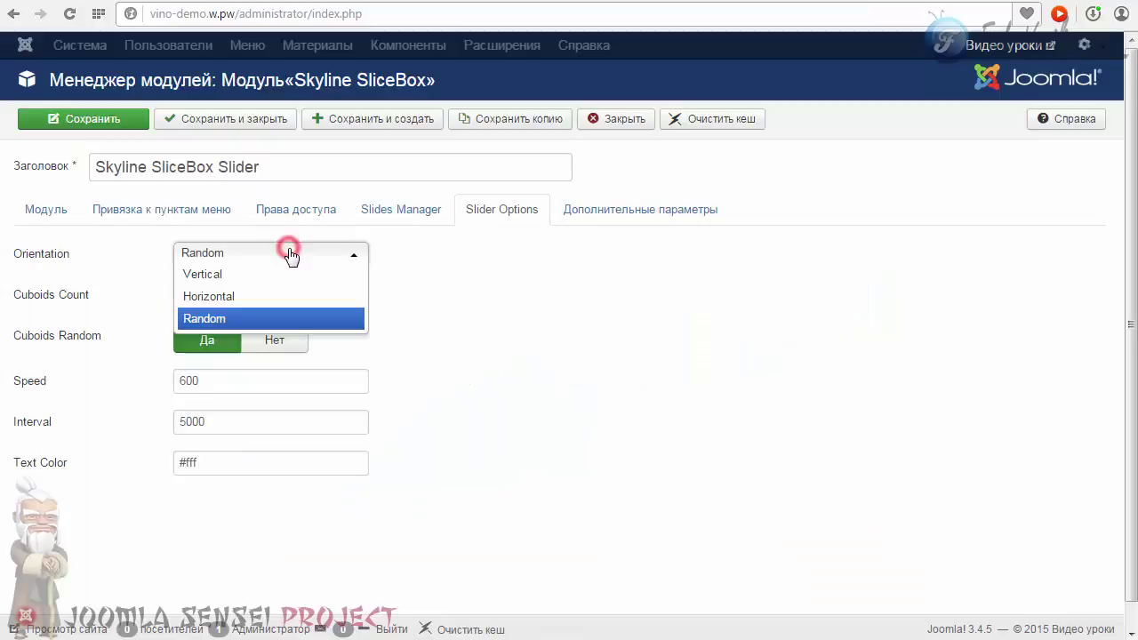
click(197, 274)
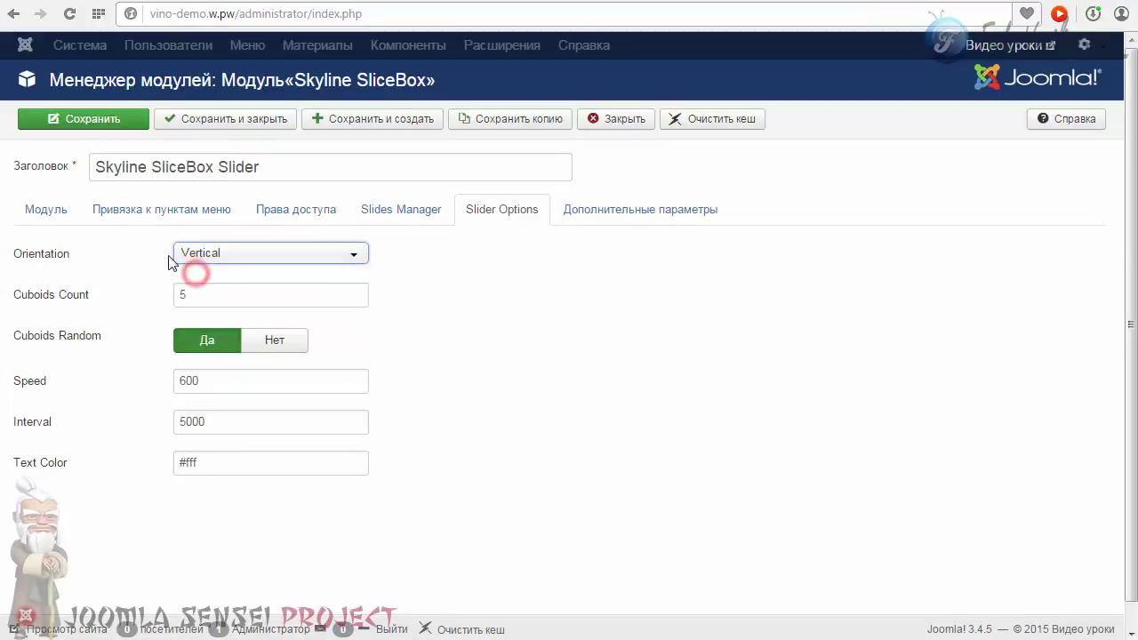
click(195, 256)
click(194, 300)
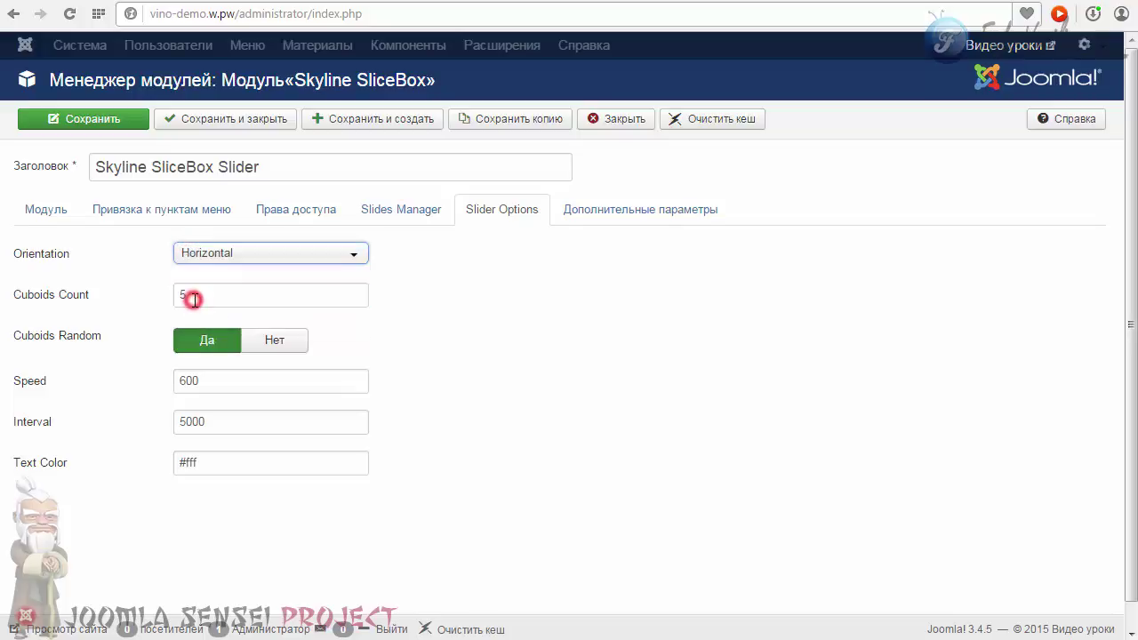
click(201, 251)
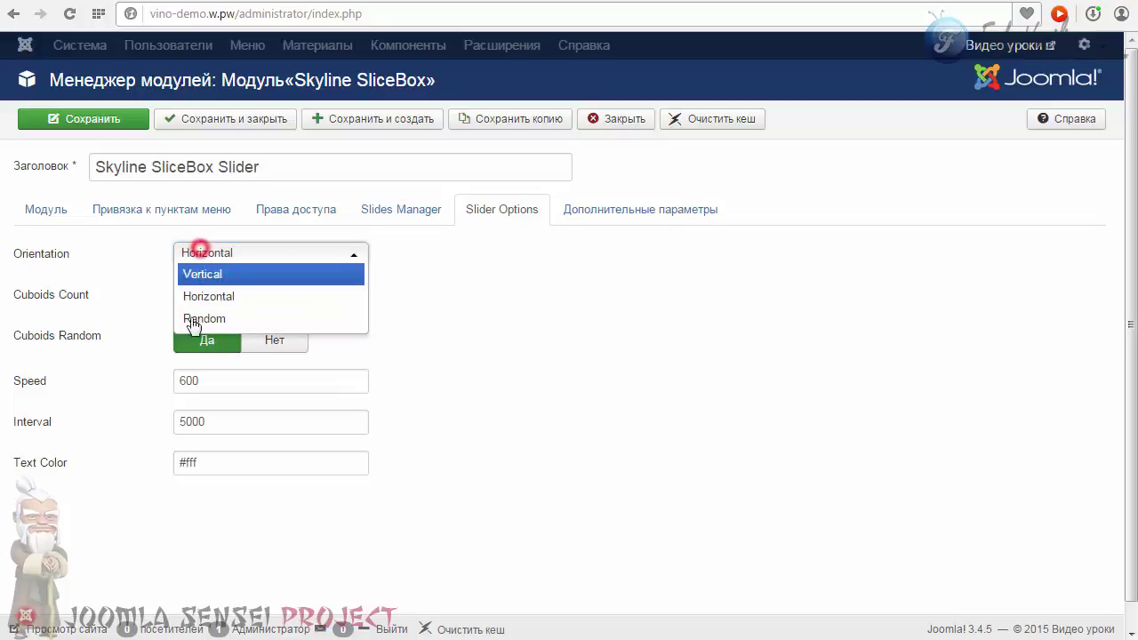
click(196, 321)
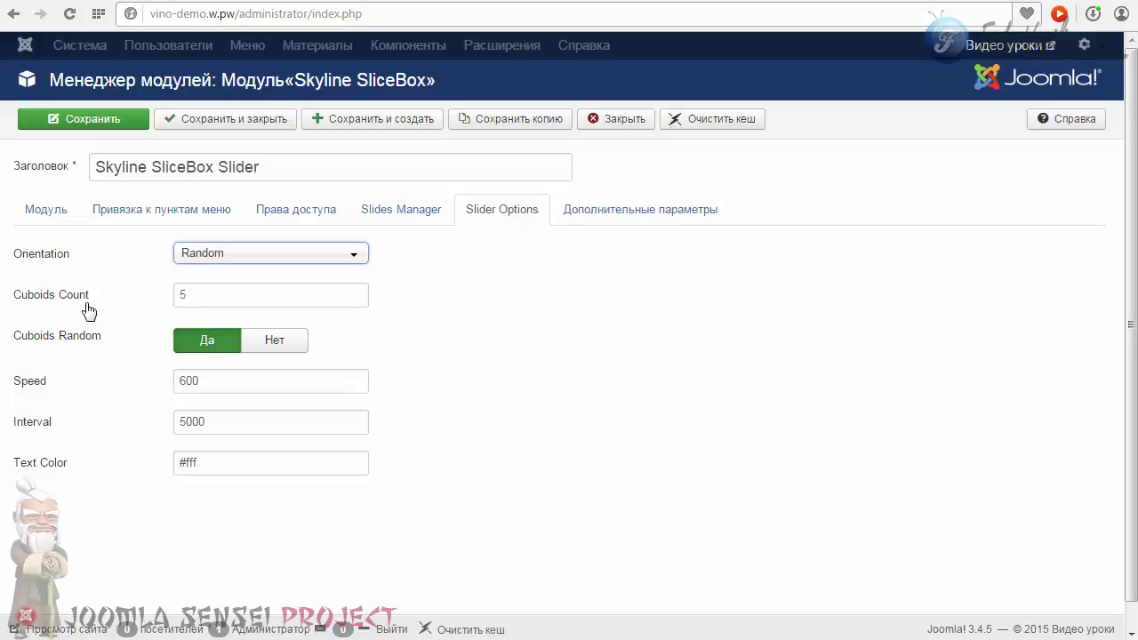
Set the Cuboids Count to 10 and leave Cuboids Random set to Да.
click(182, 295)
double_click(183, 296)
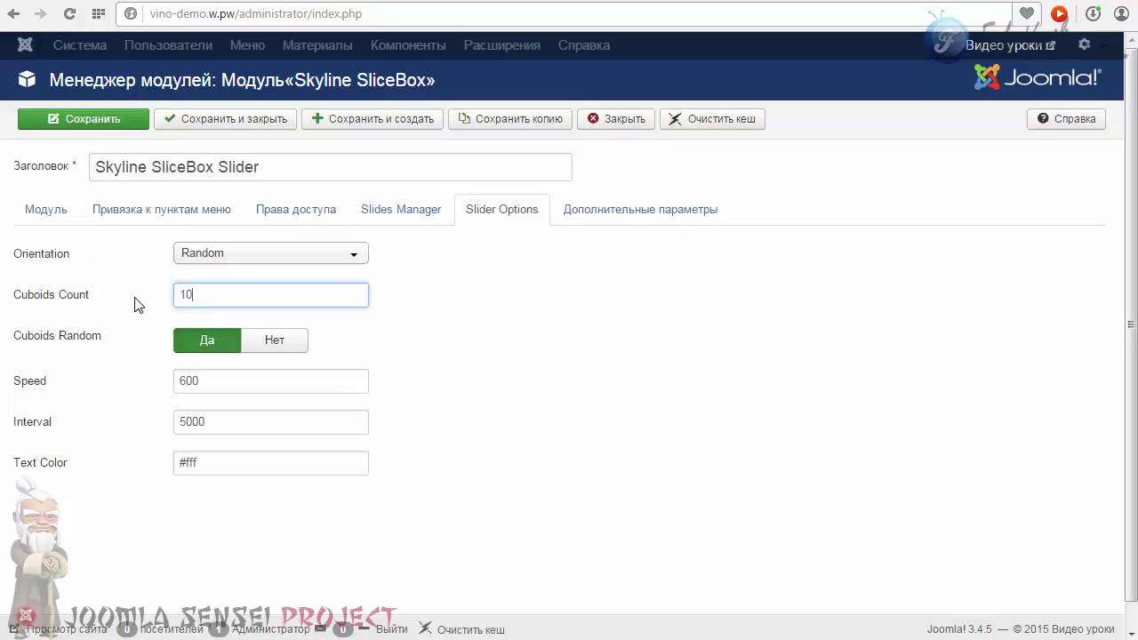
click(409, 299)
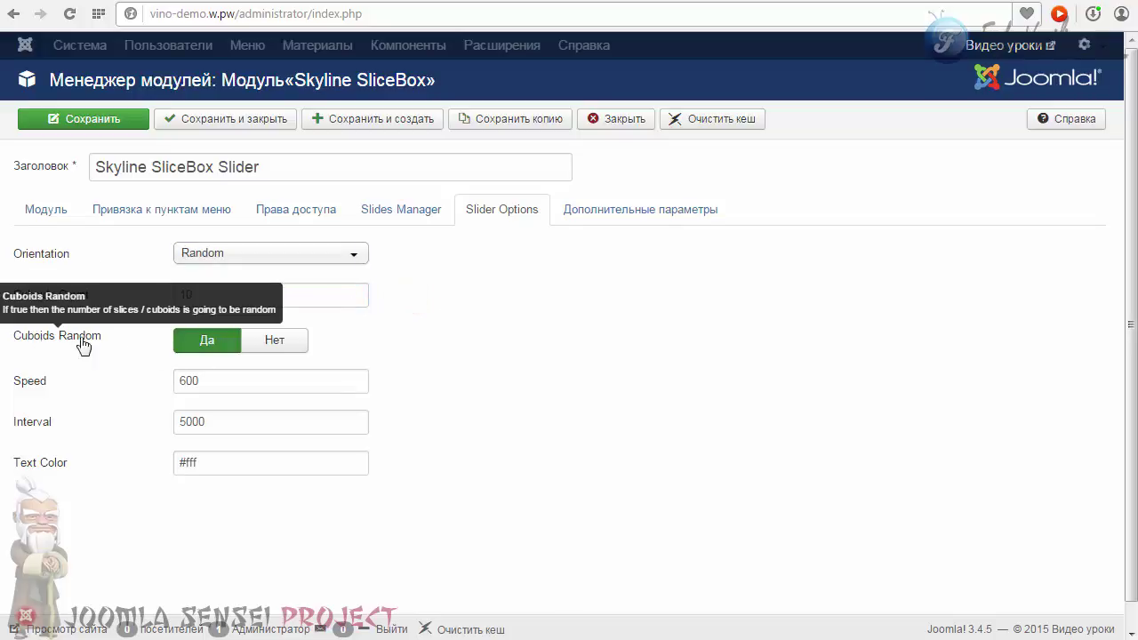
click(258, 347)
click(203, 347)
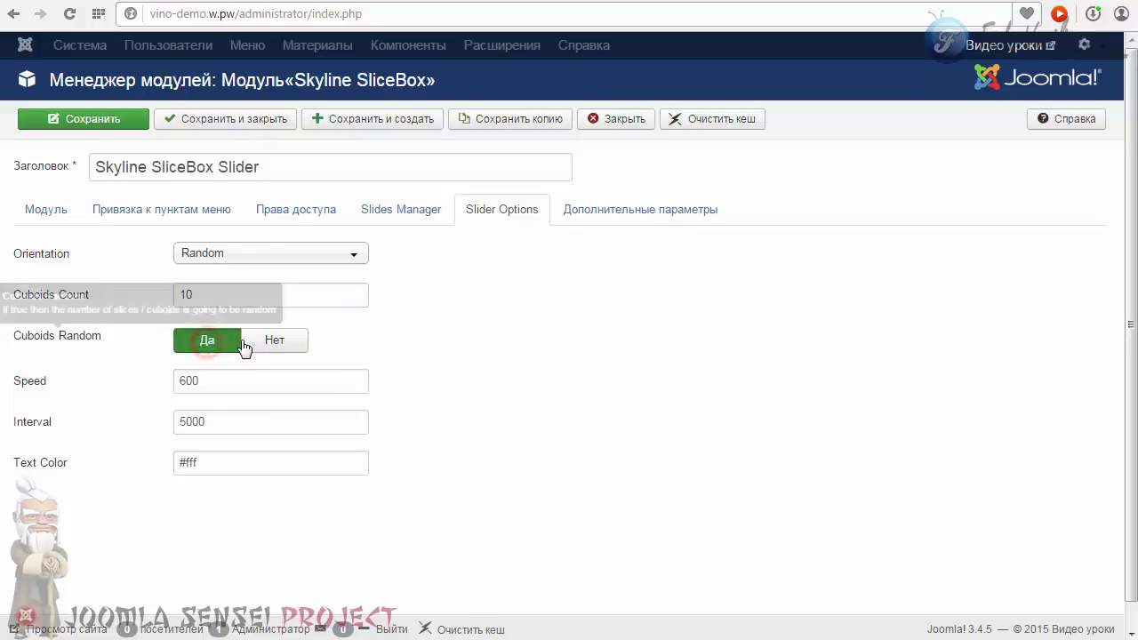
Set the slider's animation Speed to 1100 and the Interval to 2000.
mouse_move(29, 392)
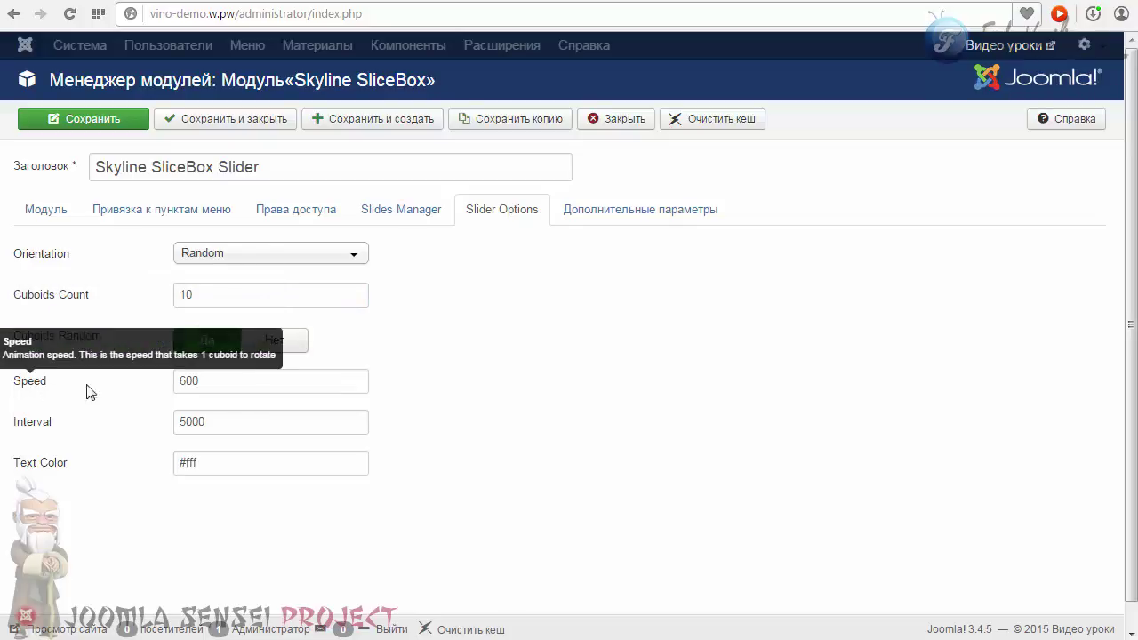
click(190, 381)
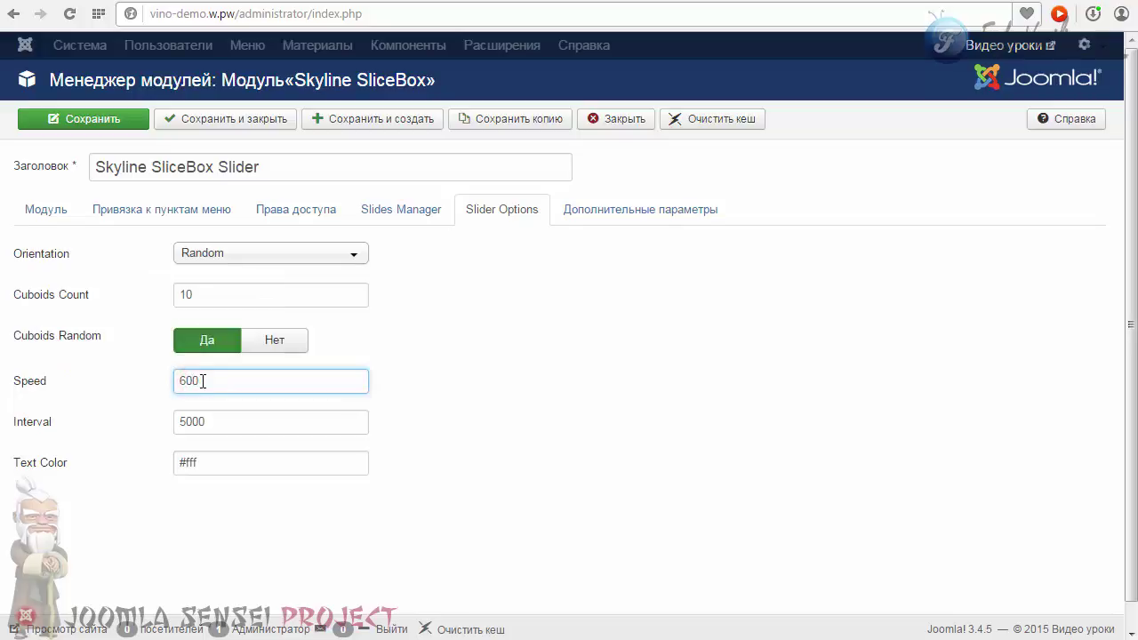
double_click(210, 380)
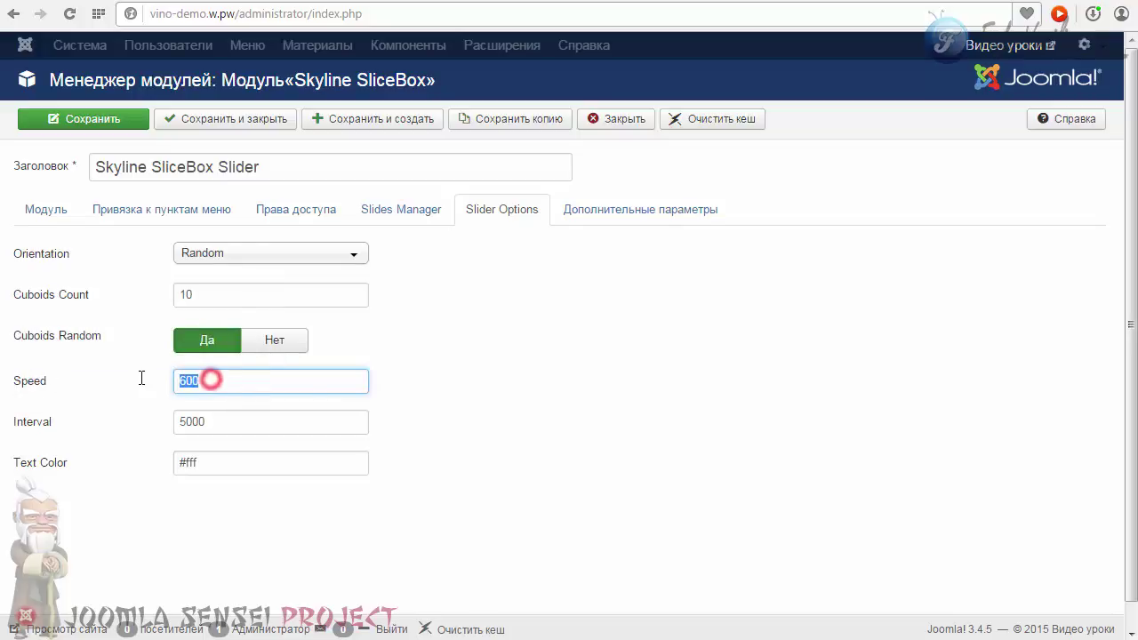
text(11)
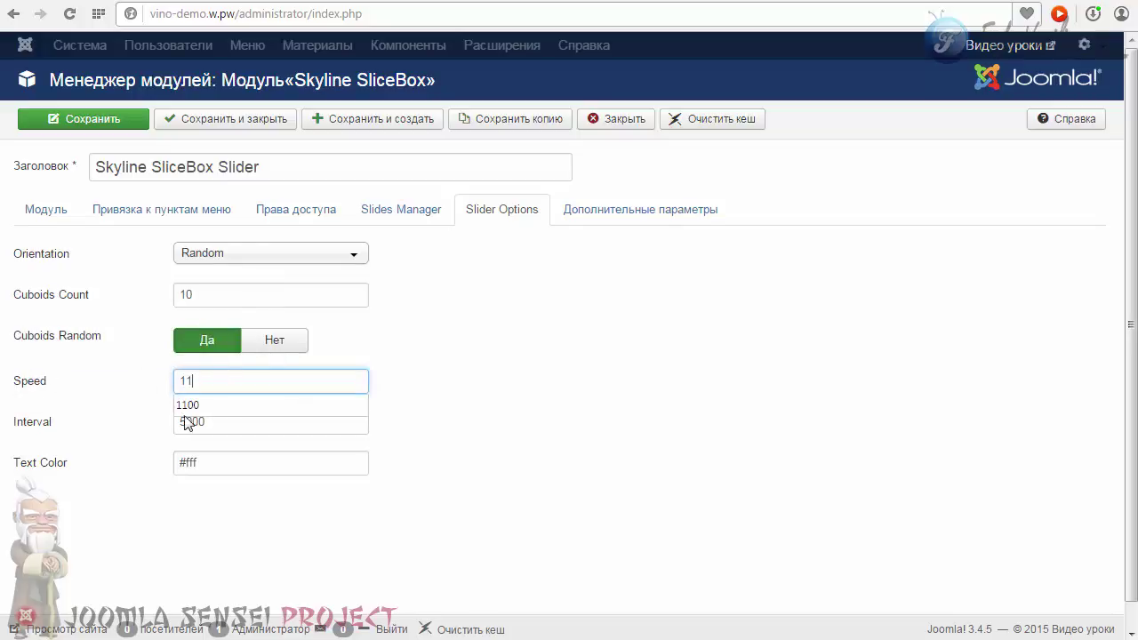
click(189, 405)
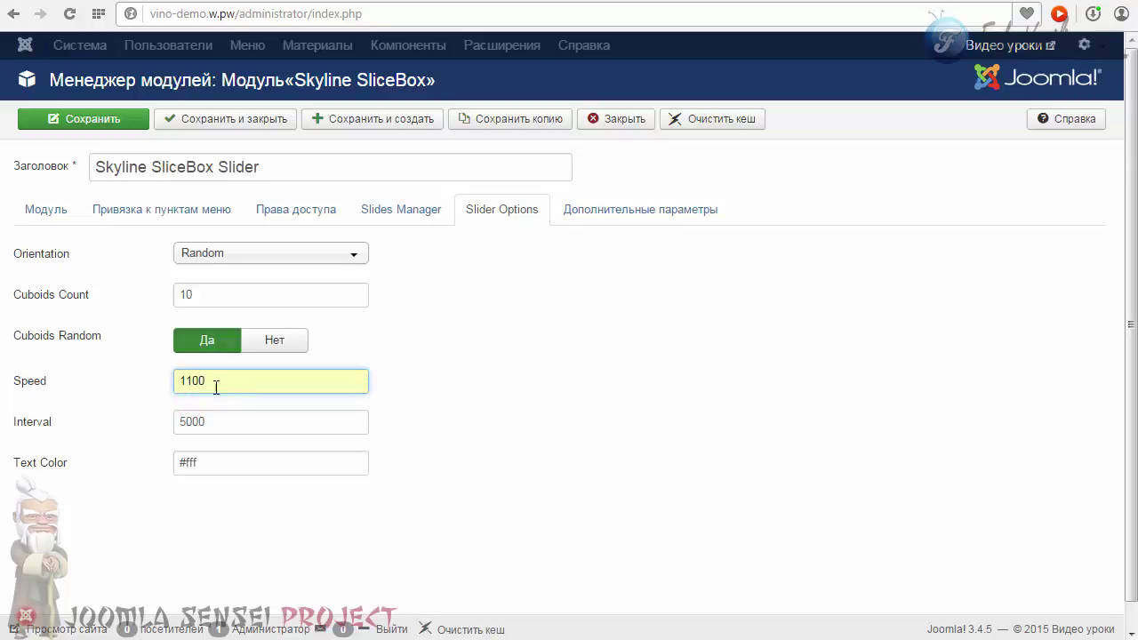
mouse_move(35, 392)
drag(185, 422, 177, 424)
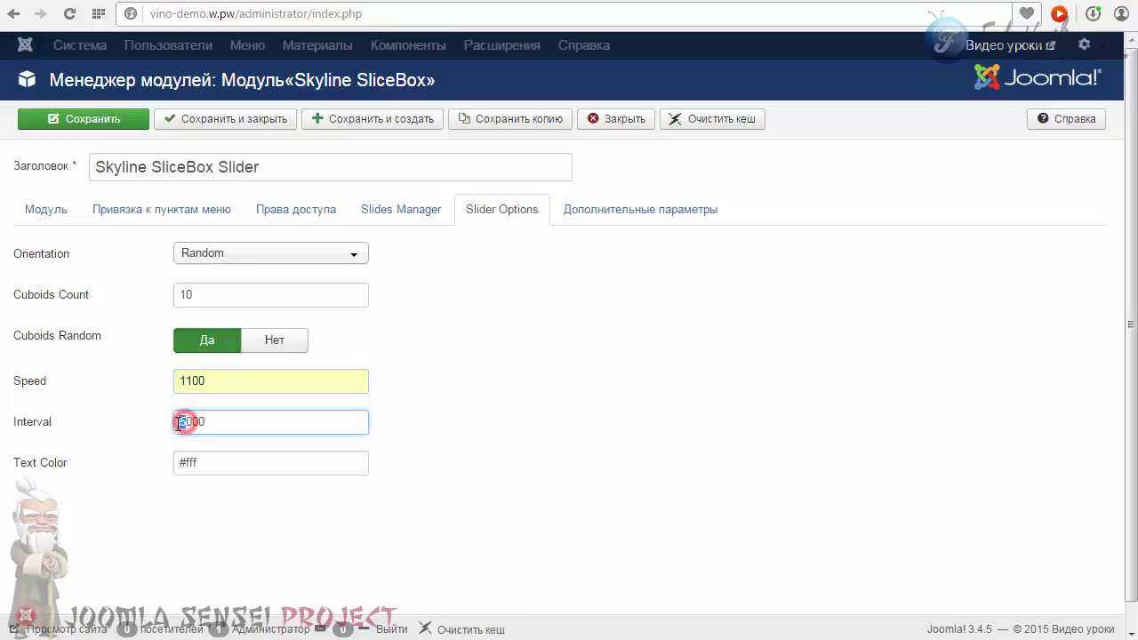
text(2)
mouse_move(34, 430)
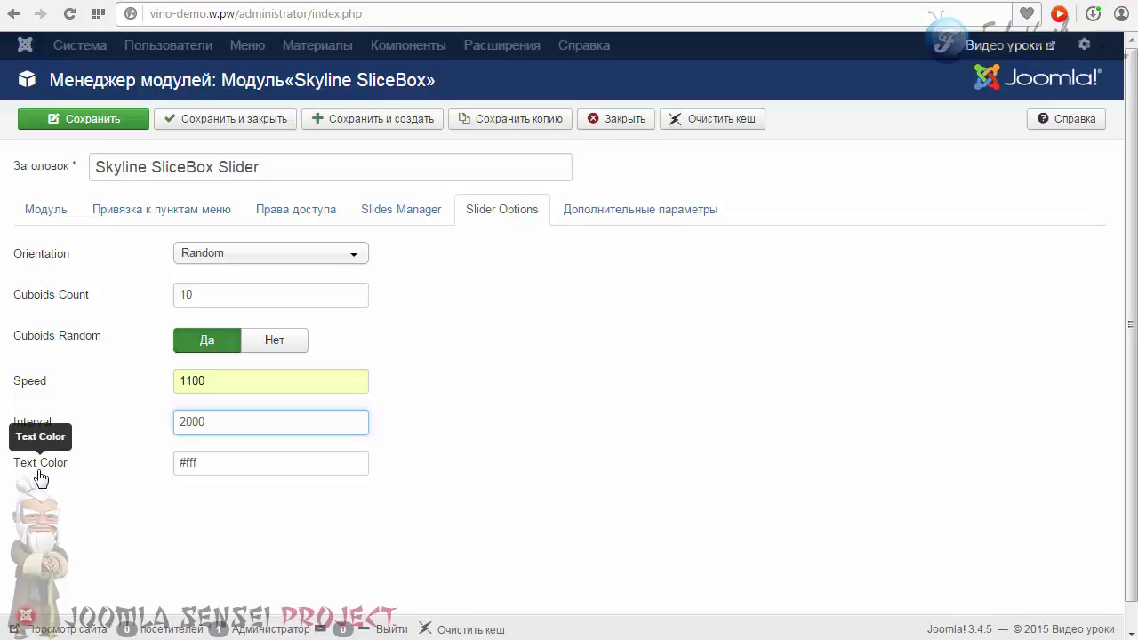
Examine the first slide's title field, the Text Color option, the additional parameters and the general module settings.
click(326, 213)
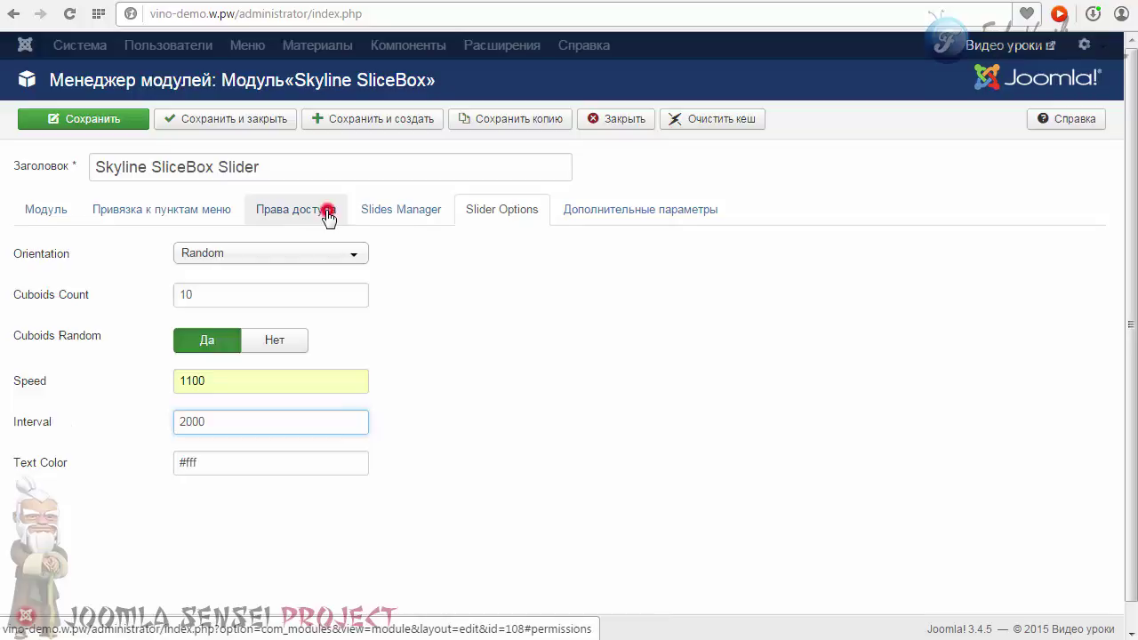
click(385, 214)
click(223, 338)
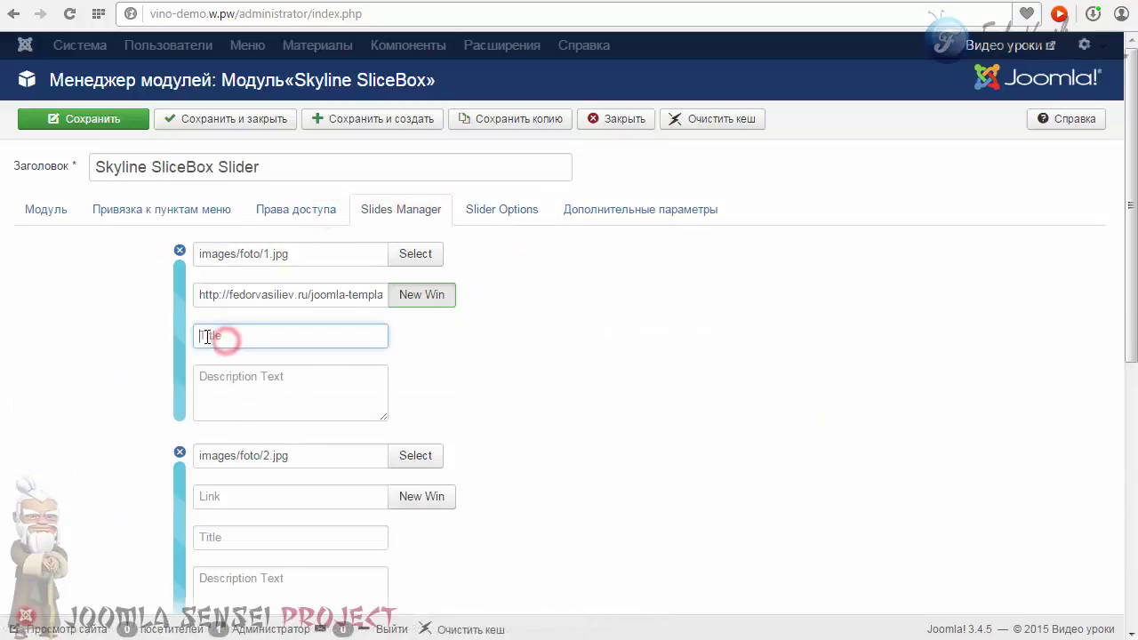
click(517, 213)
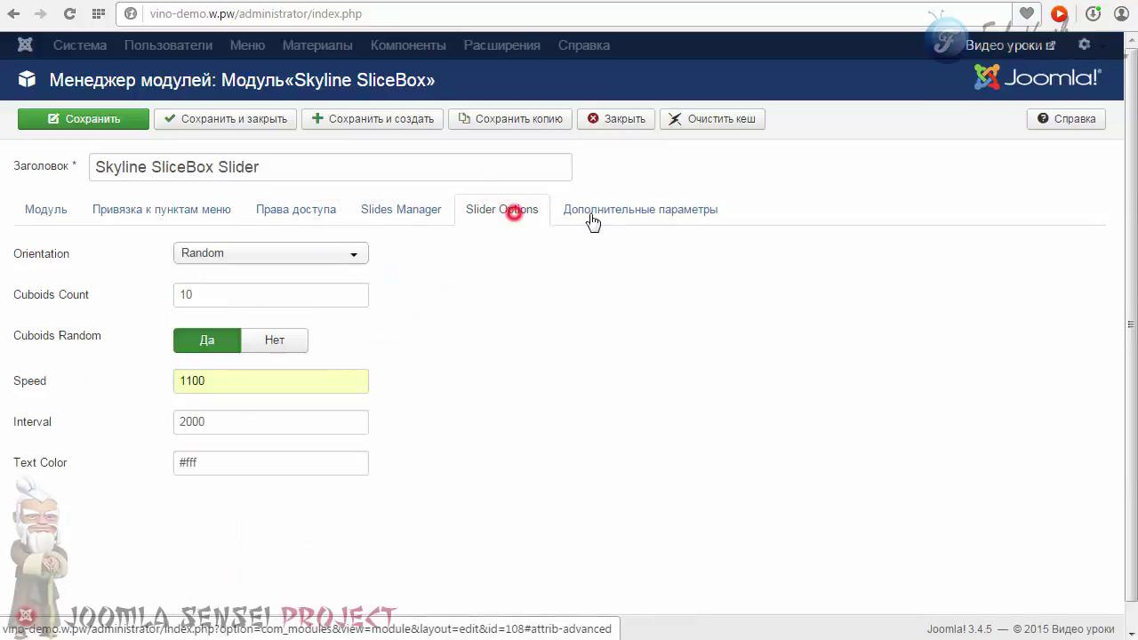
double_click(189, 463)
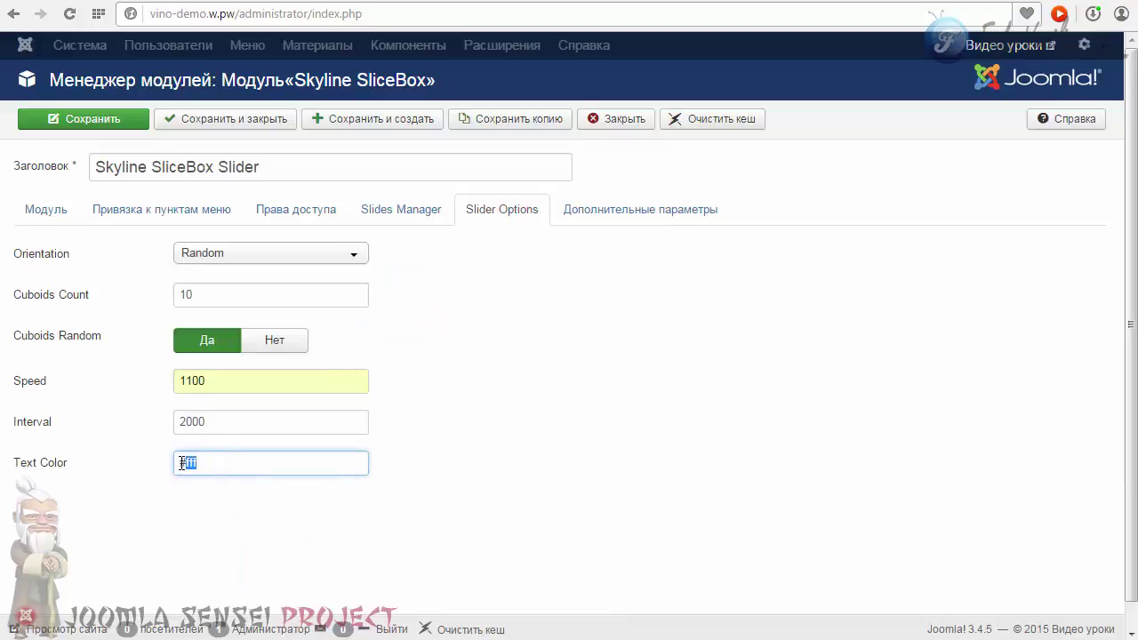
double_click(187, 463)
click(578, 213)
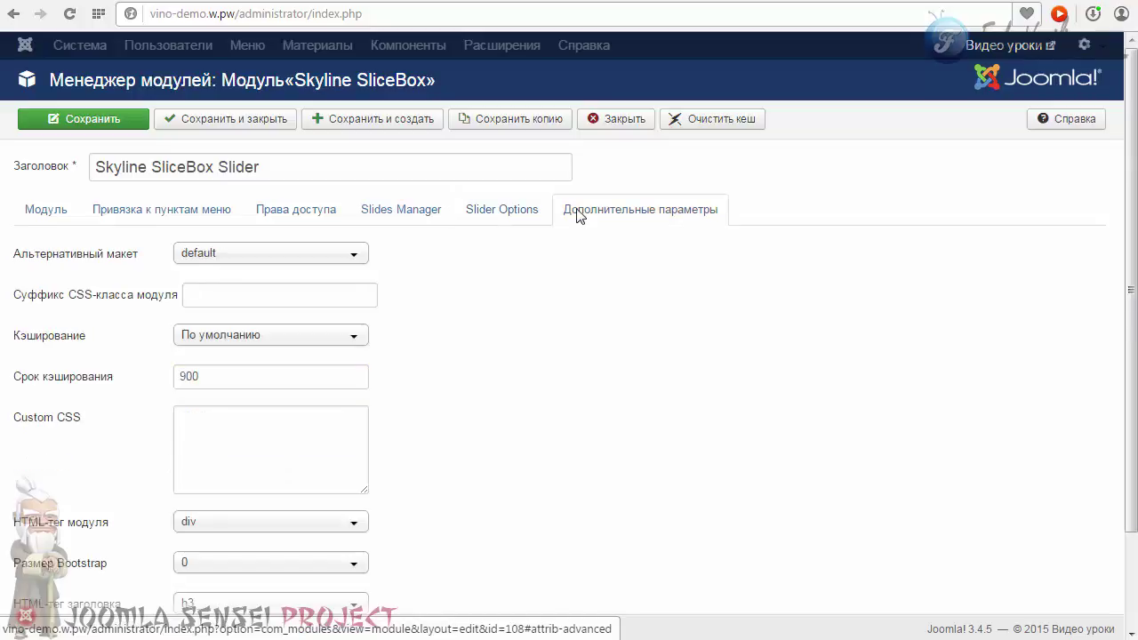
click(169, 211)
click(61, 212)
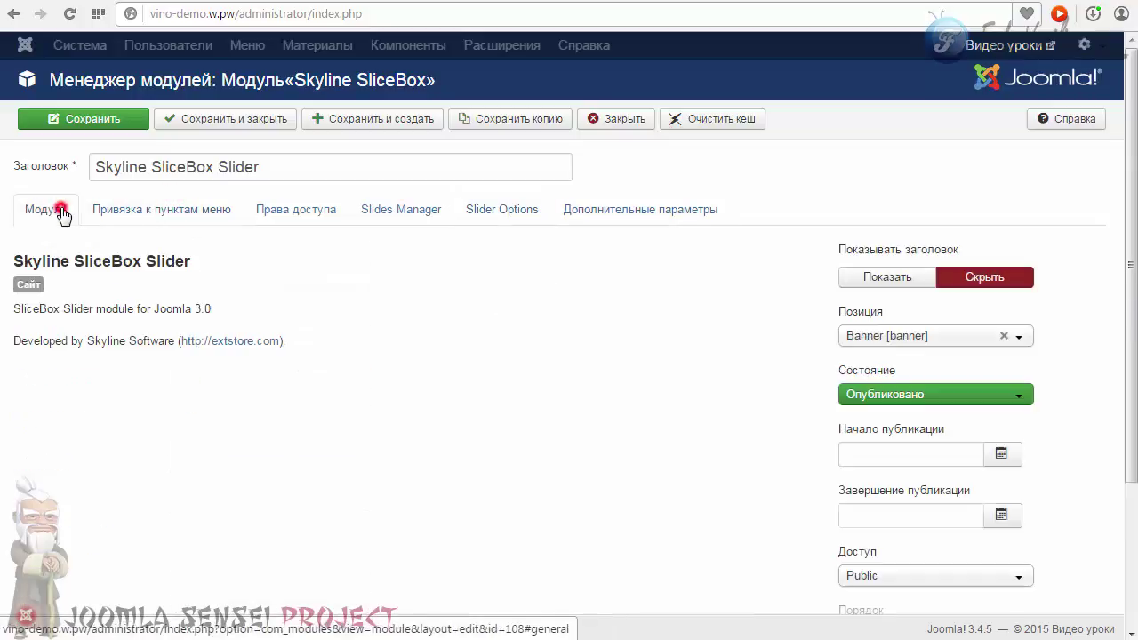
Save the module and reload the site's front page to view the slider.
click(59, 124)
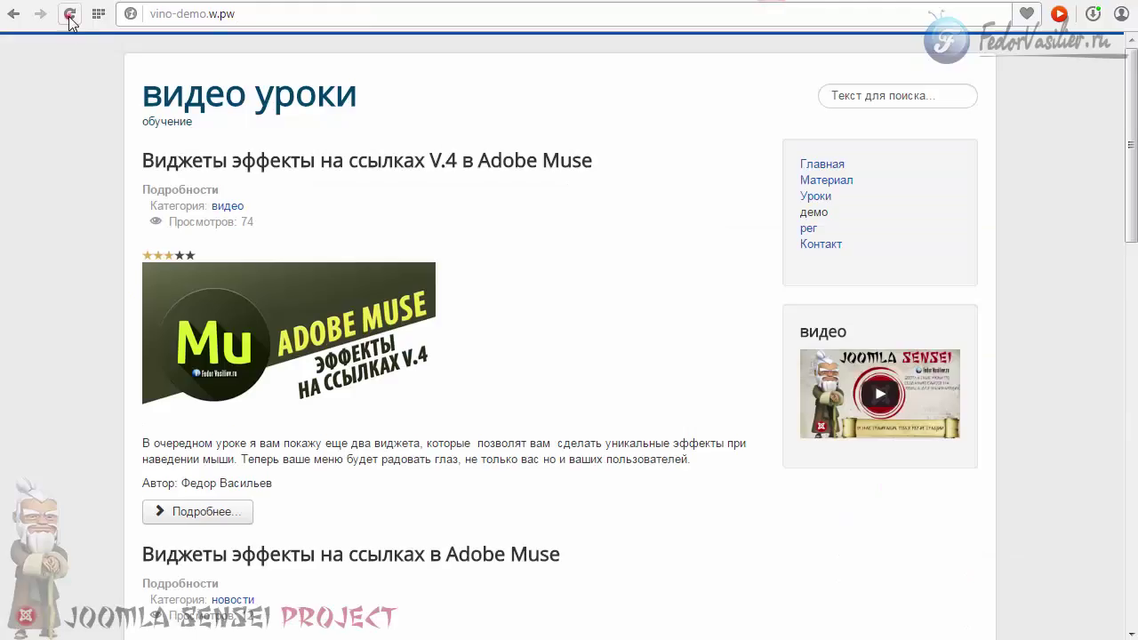
click(69, 15)
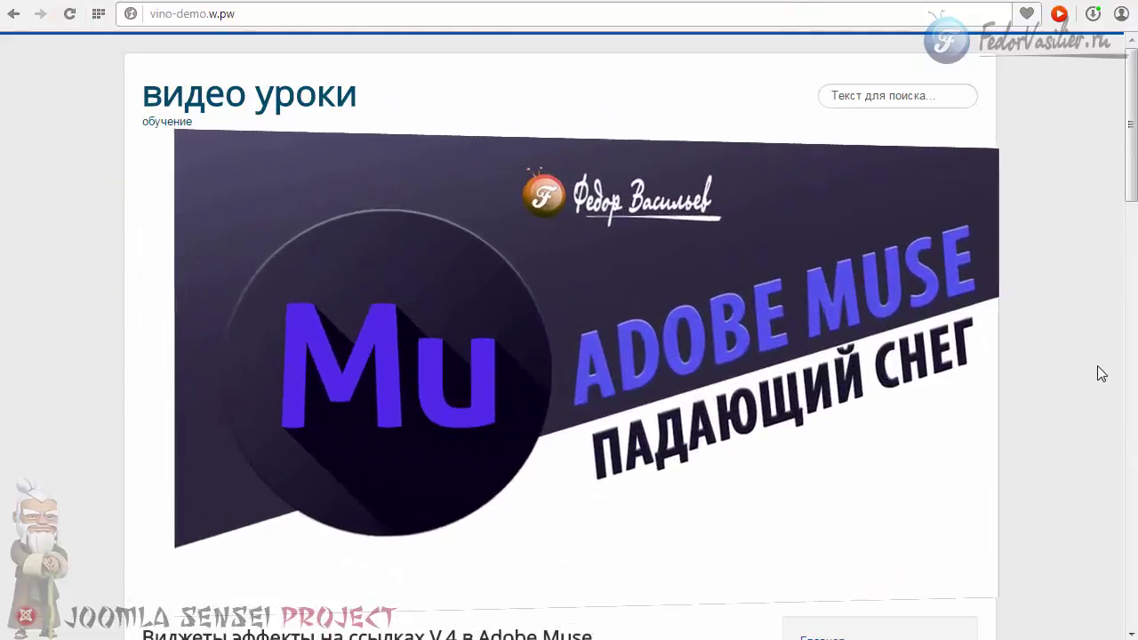
drag(1133, 203, 1128, 228)
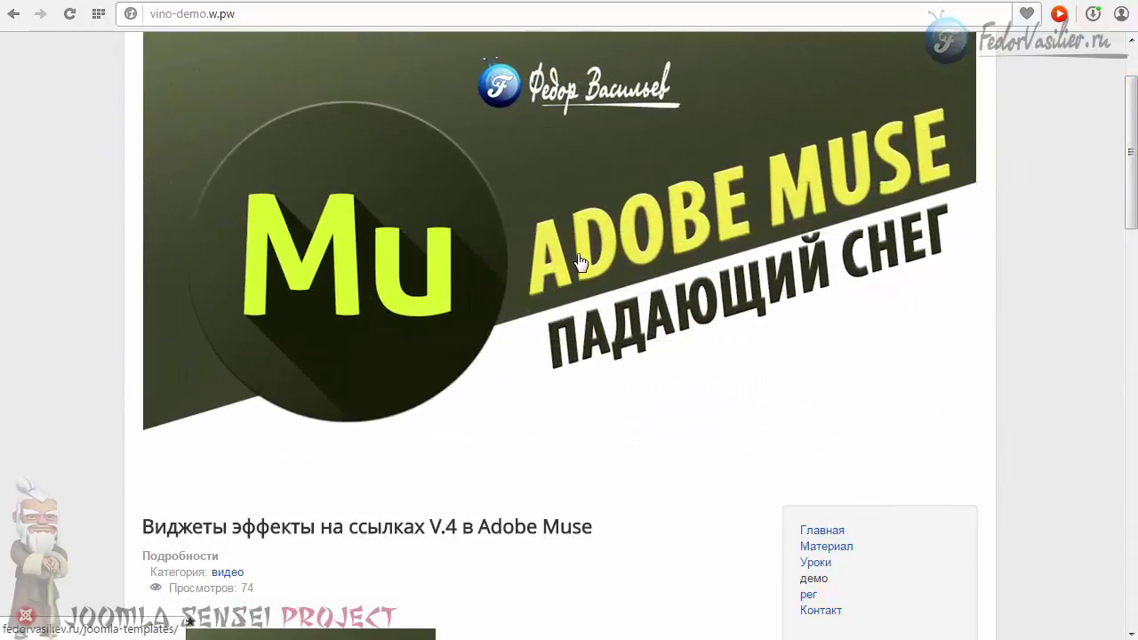
Test the slide links on the front page: open the first slide's link, close its page, and try the second slide.
click(574, 257)
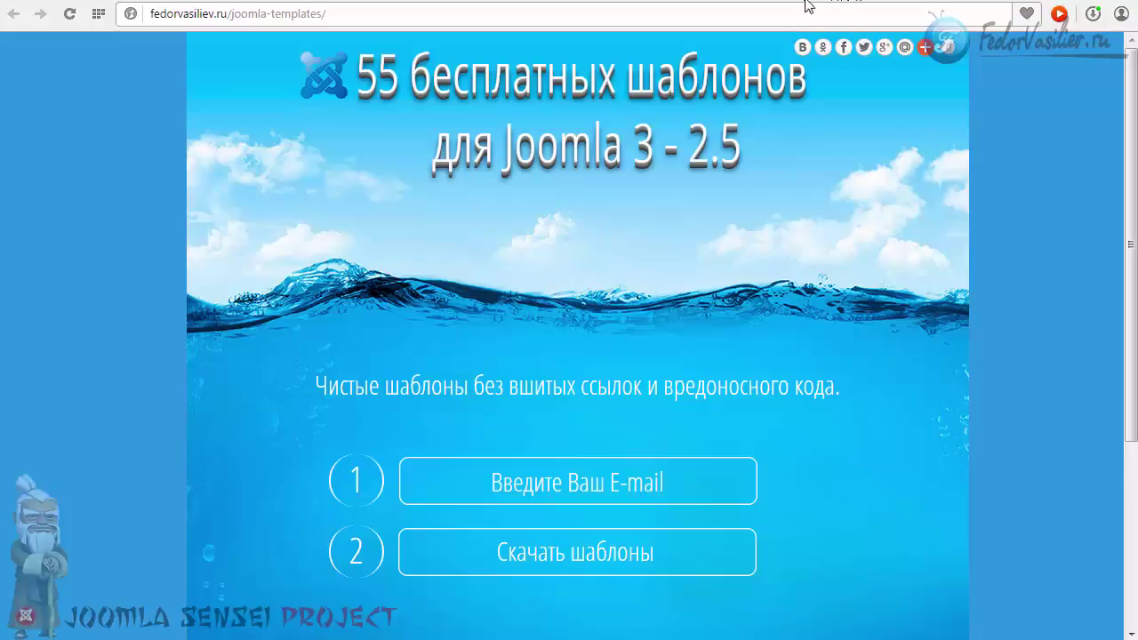
key(ctrl+w)
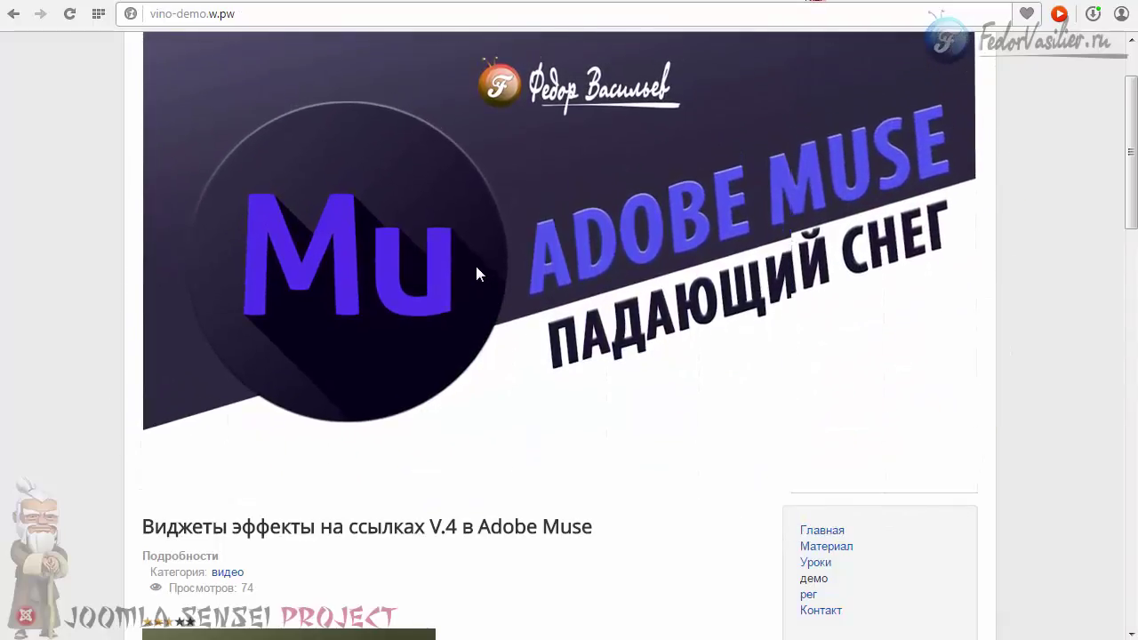
click(476, 266)
click(568, 234)
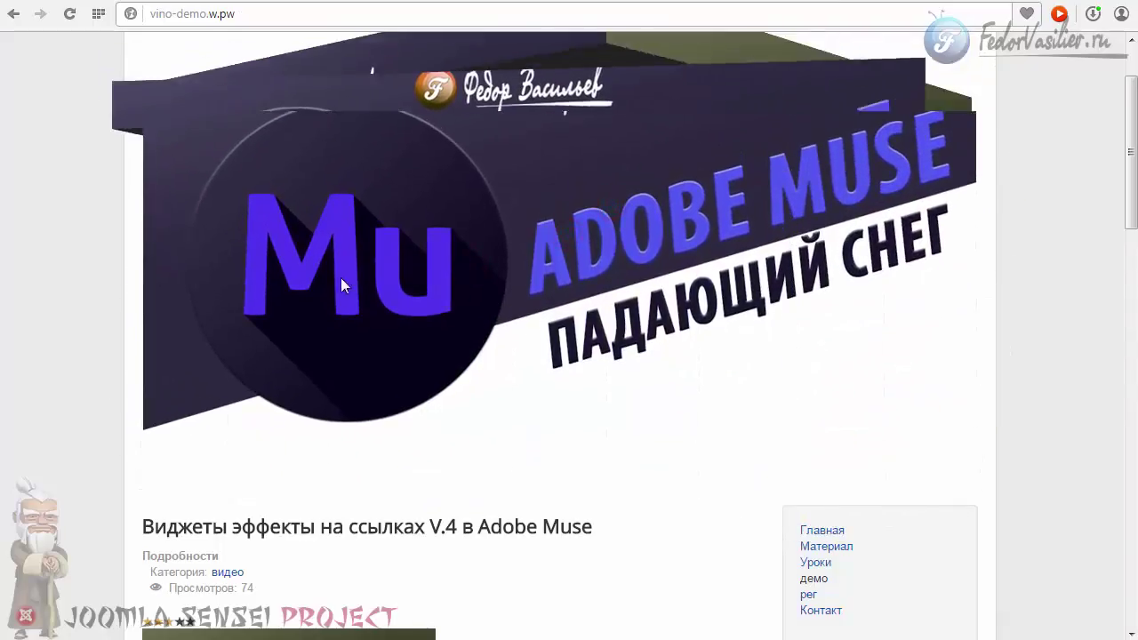